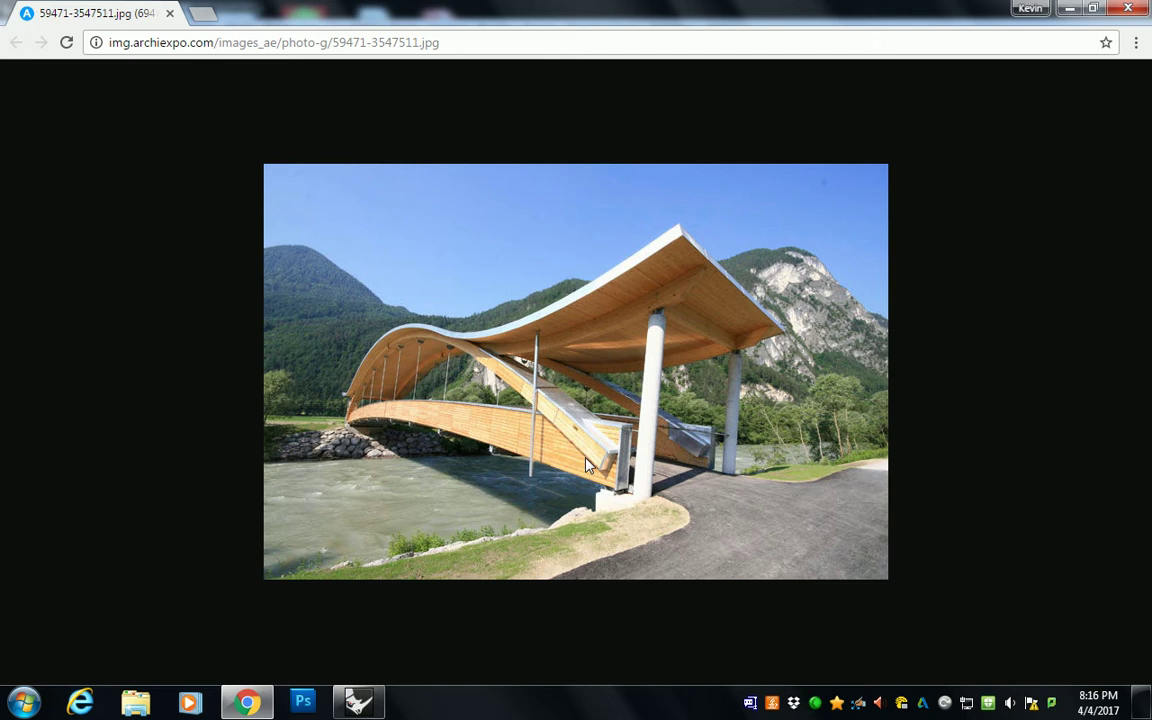
- Switch from the timber bridge photo in Chrome to the empty Rhinoceros 5 window
left_click(358, 704)
left_click(286, 488)
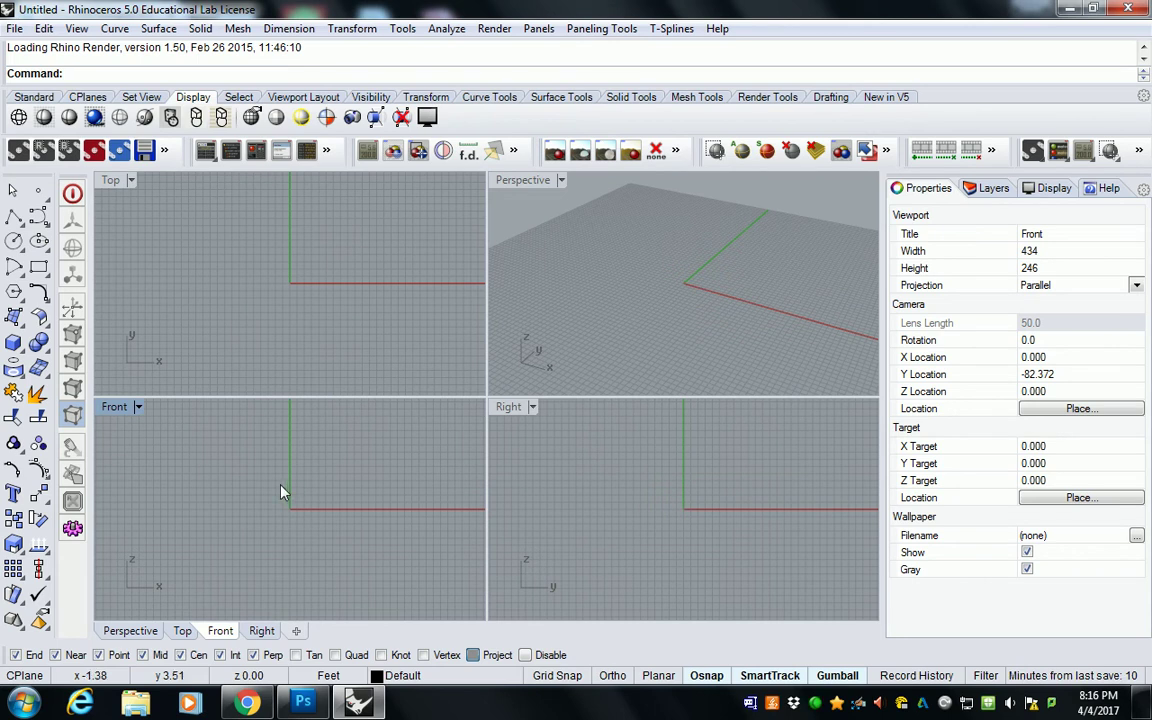
- Pan the Front viewport's origin toward its left edge, then minimize and restore Rhino
right_click_drag(250, 478, 200, 507)
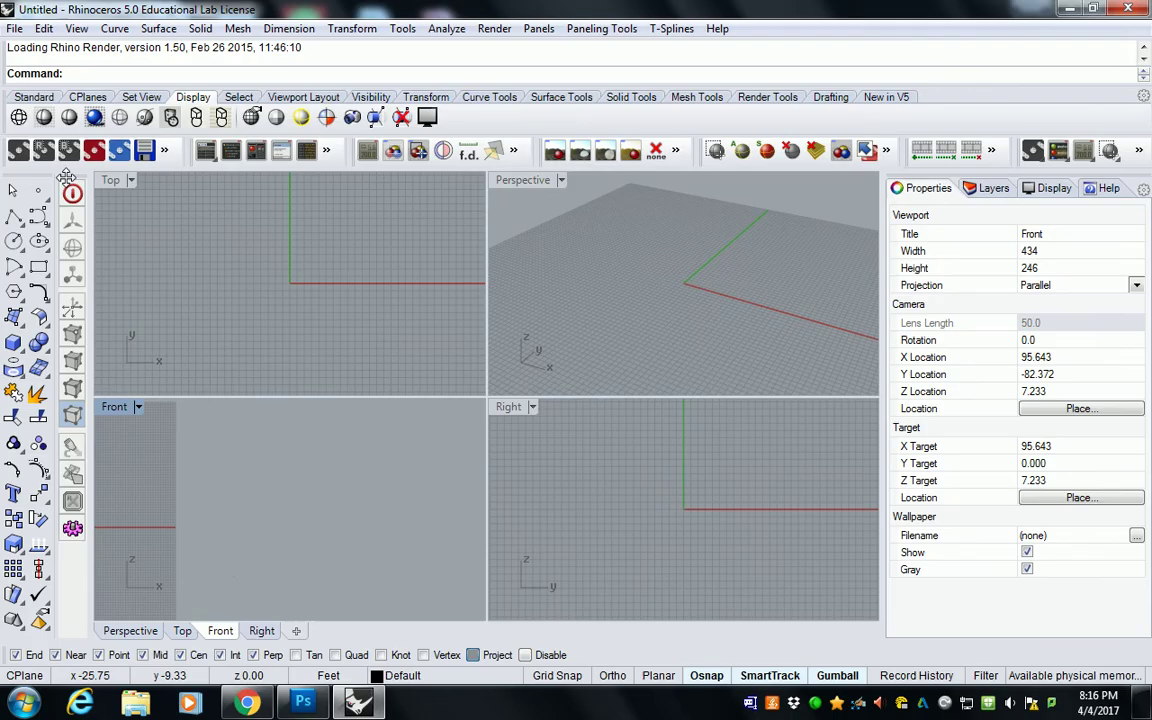
left_click(1070, 8)
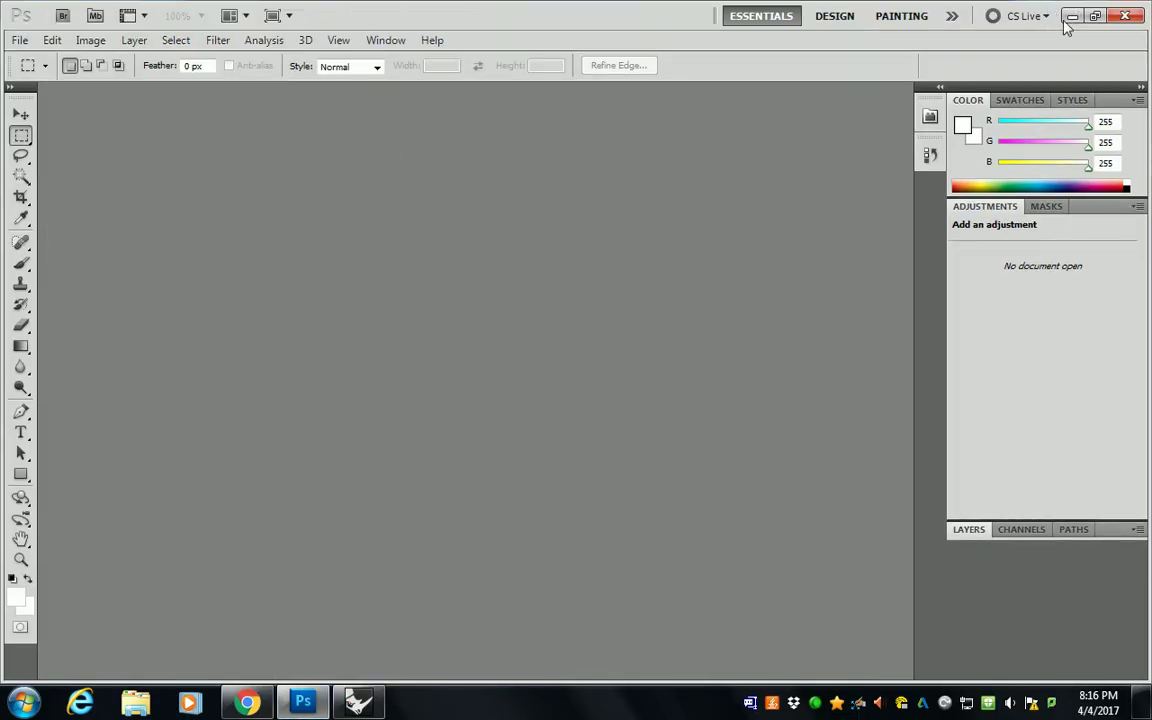
left_click(358, 703)
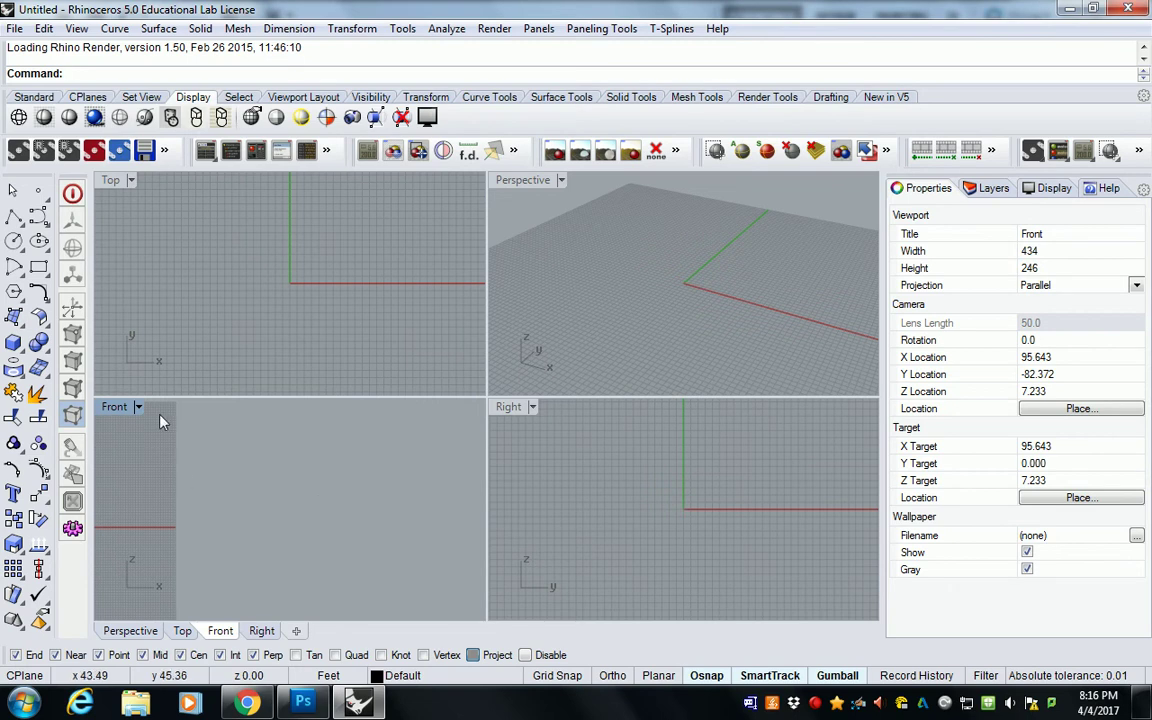
- Place a point in the Front view and copy it 50 units along X with the gumball
left_click(40, 193)
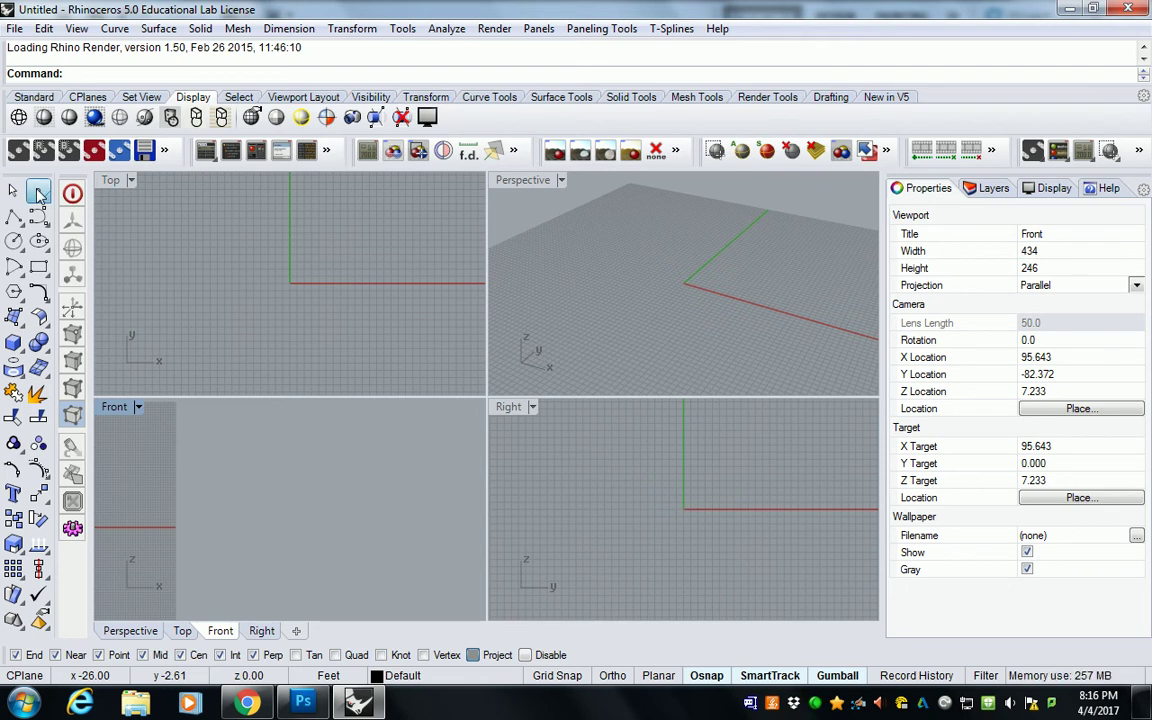
left_click(220, 510)
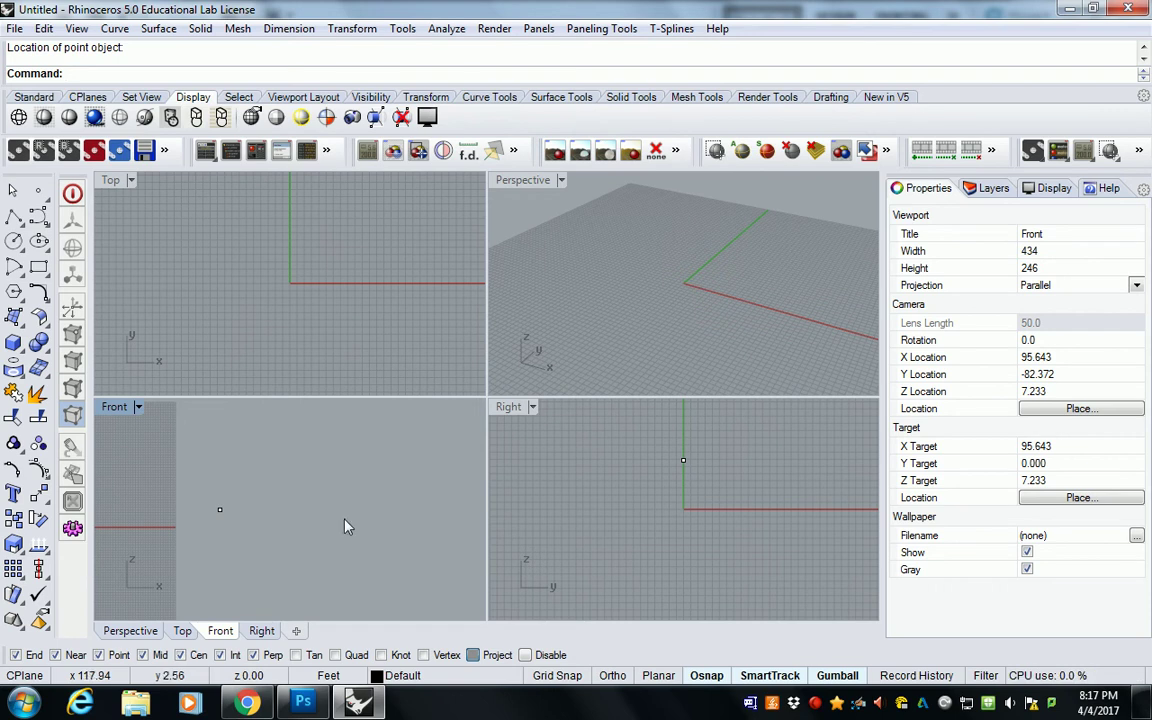
left_click(219, 509)
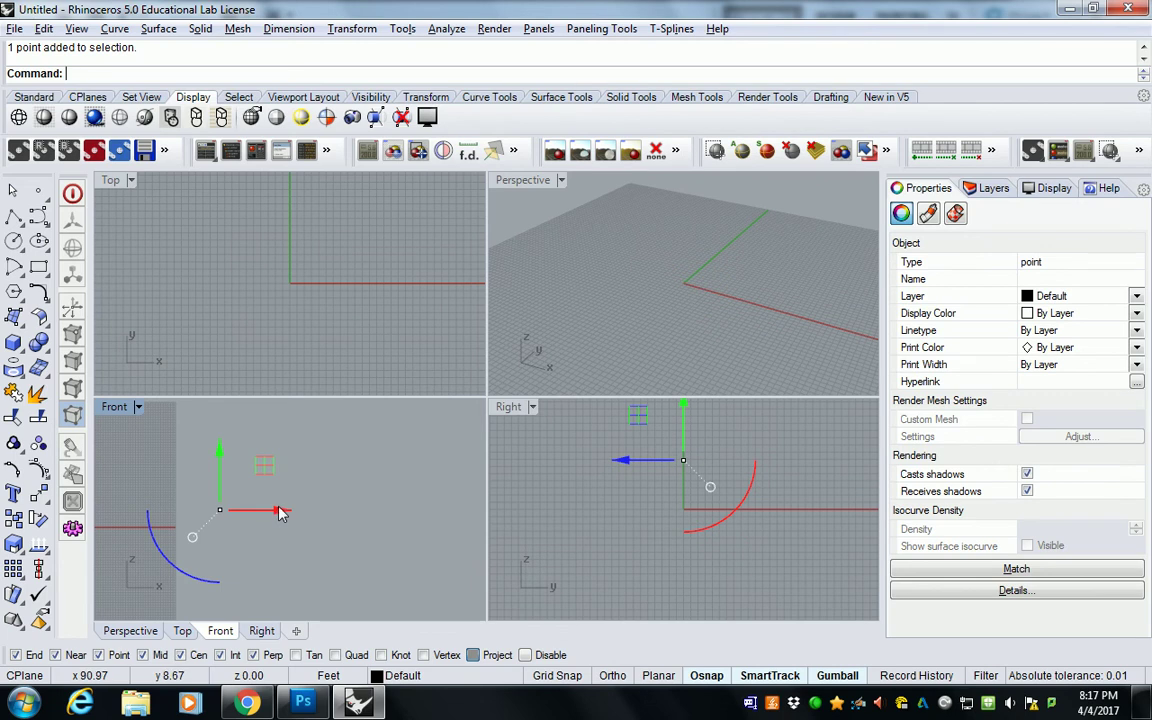
left_click(282, 510)
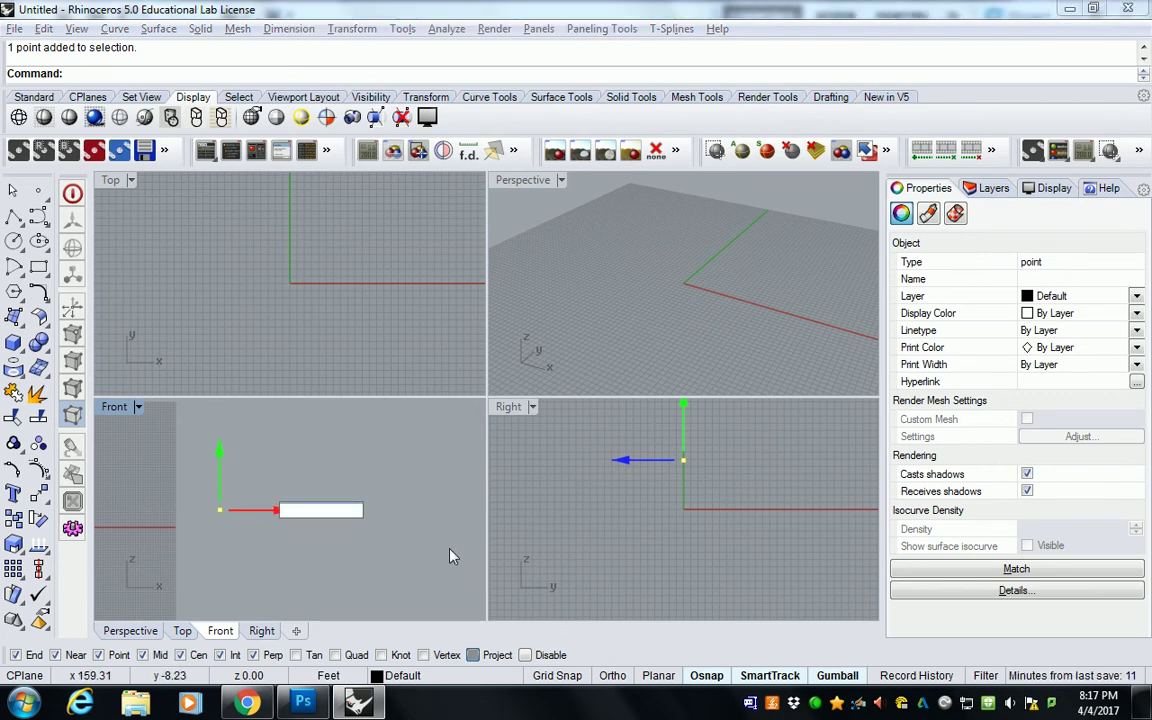
type("50")
key("Return")
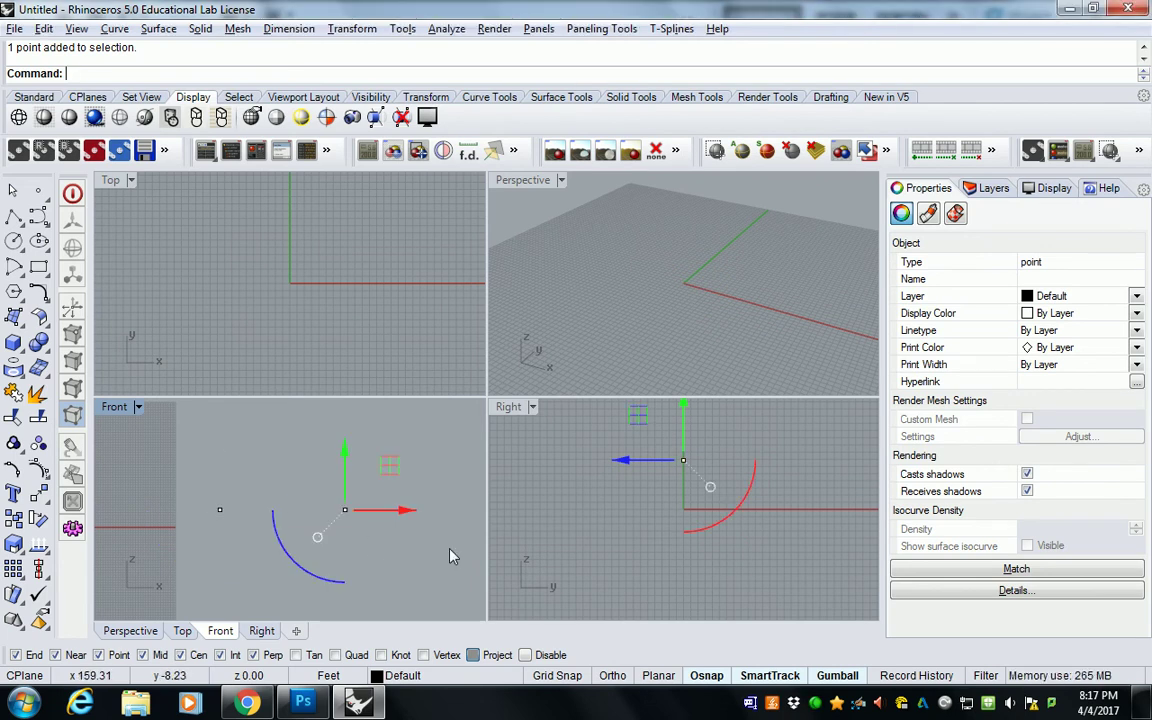
- Reselect the left point, start an X-distance entry, then cancel and deselect
left_click(270, 489)
left_click_drag(194, 488, 250, 540)
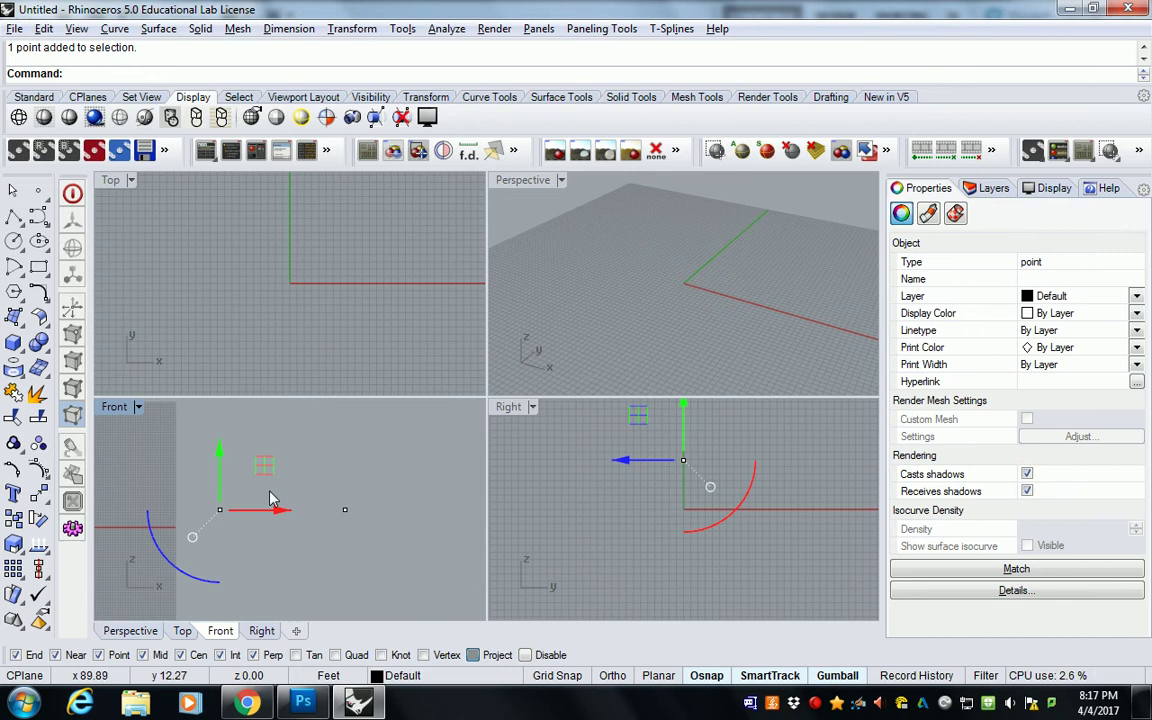
left_click(278, 510)
key("Escape")
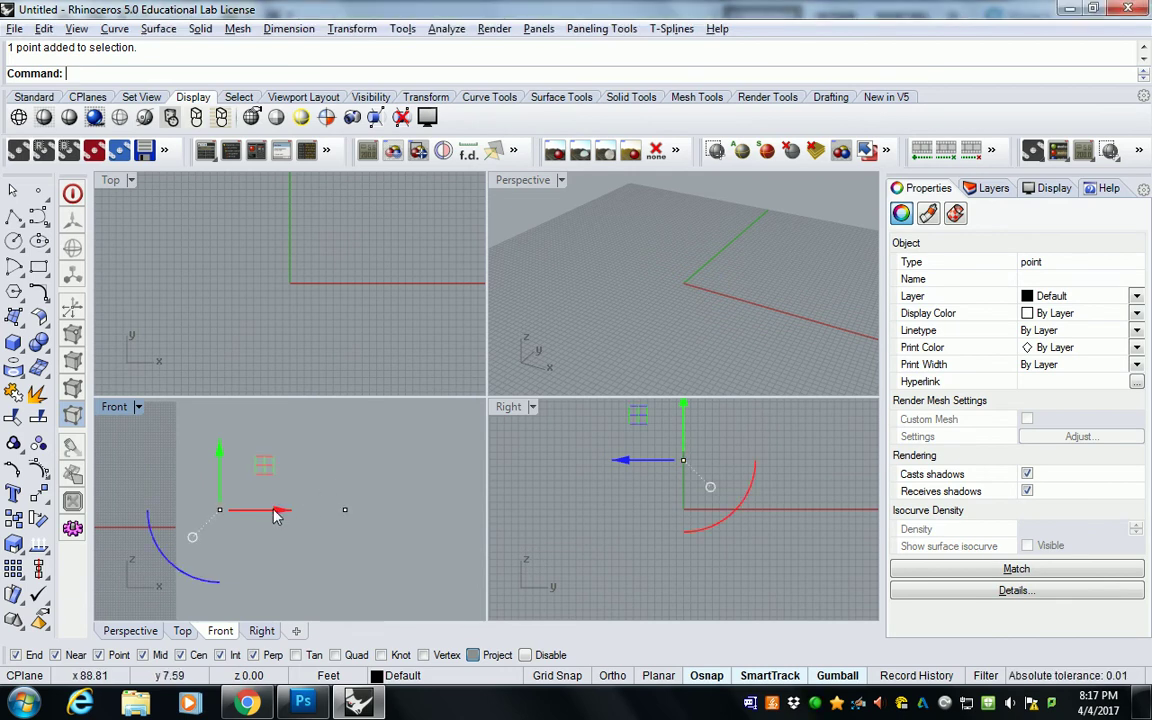
key("Escape")
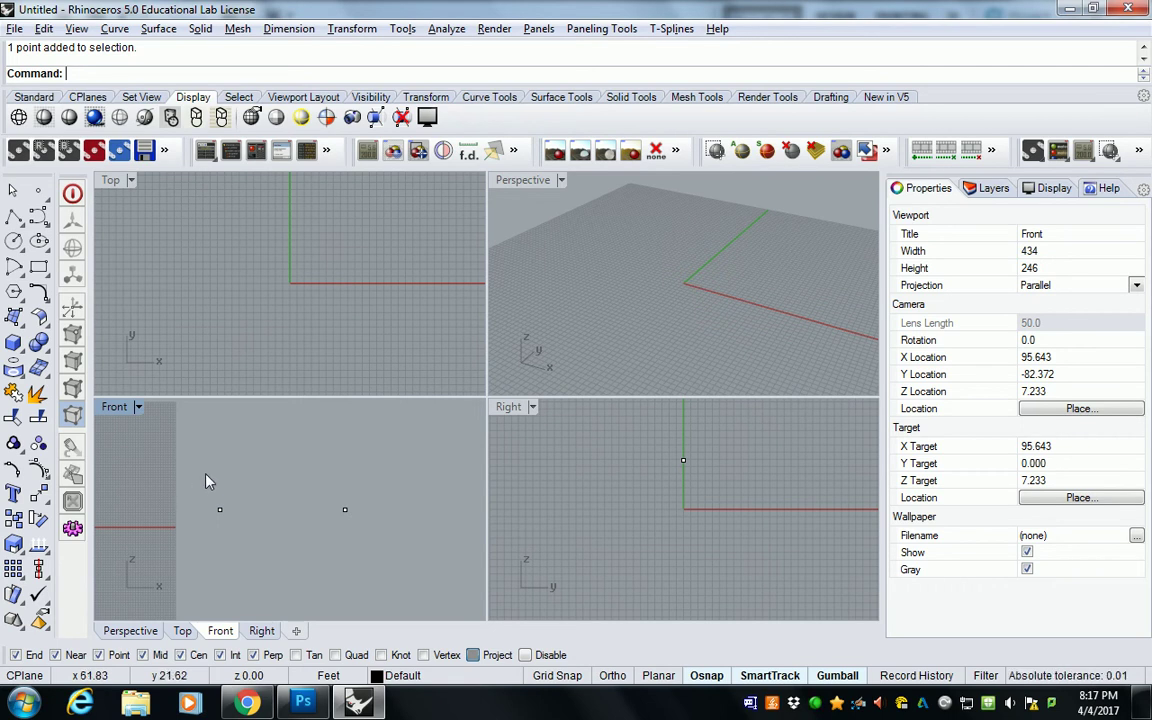
- Copy the left point 35 units along X so the copy sits between the two points
right_click_drag(297, 482, 312, 486)
left_click(619, 262)
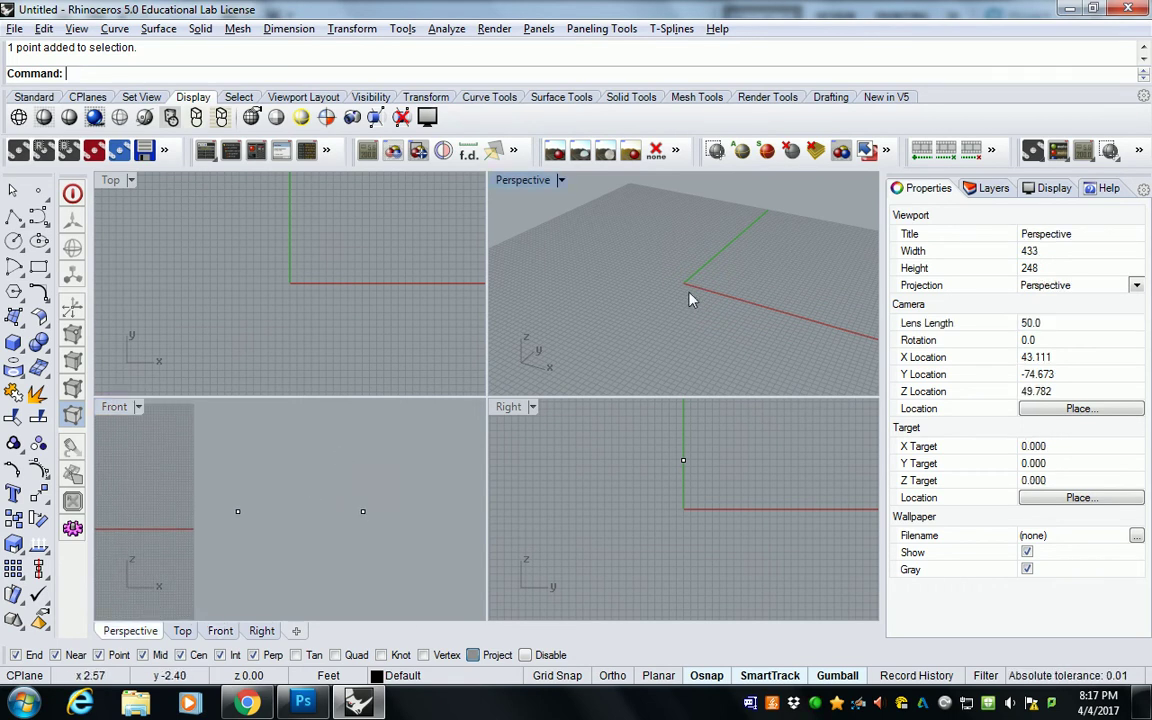
scroll(650, 268, "down", 3)
right_click_drag(699, 275, 565, 265)
left_click(265, 498)
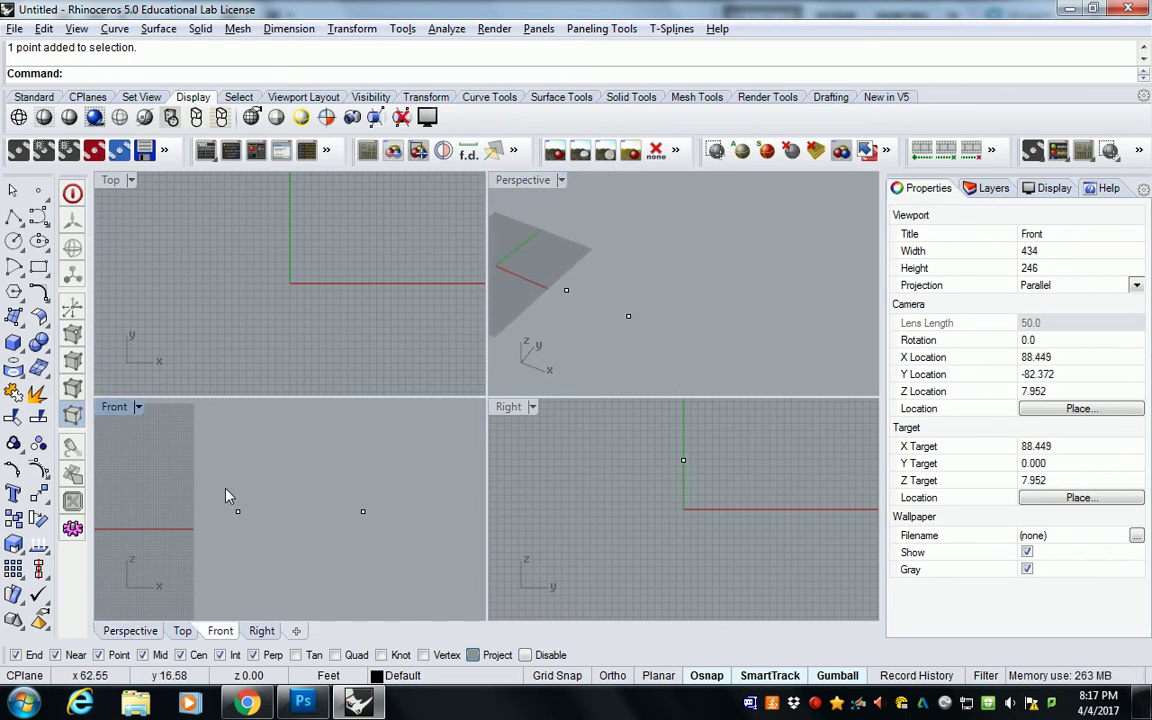
left_click_drag(232, 492, 256, 519)
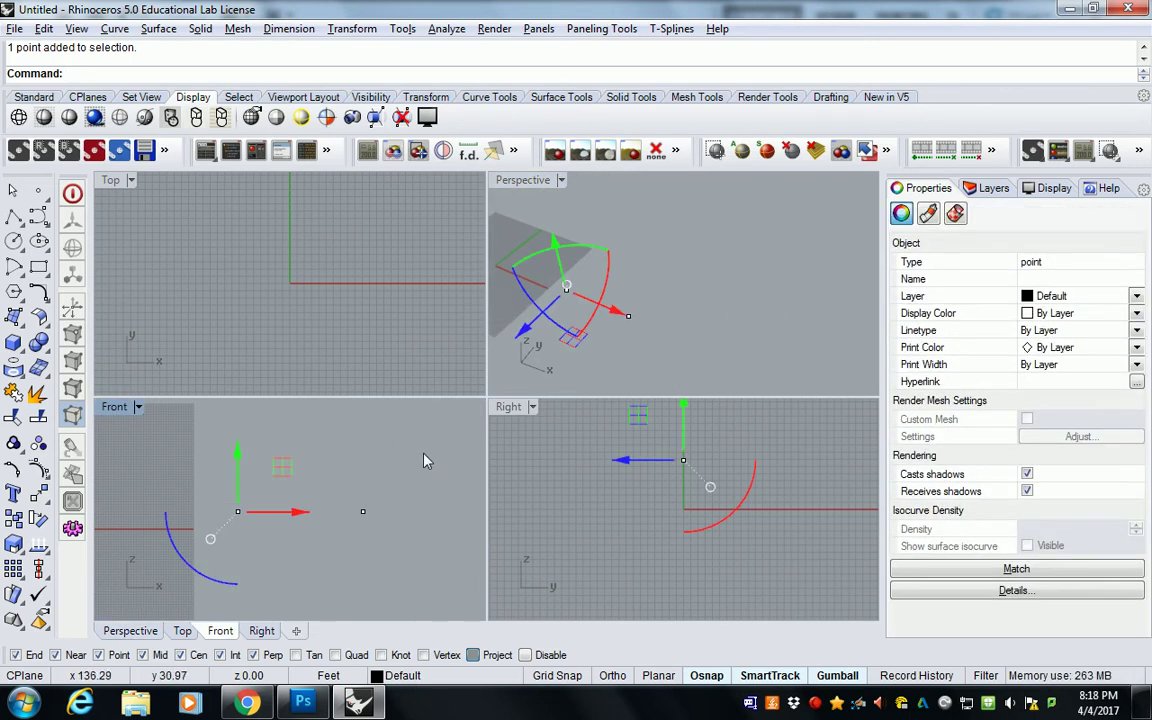
left_click(295, 514)
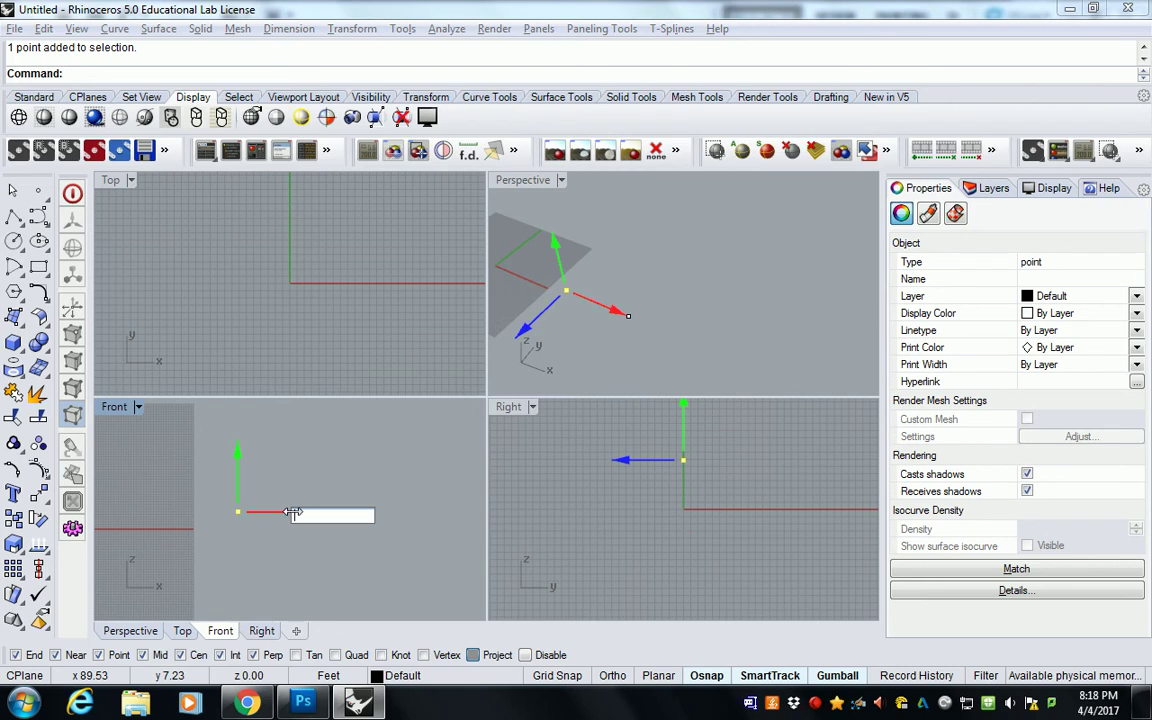
type("35")
key("Return")
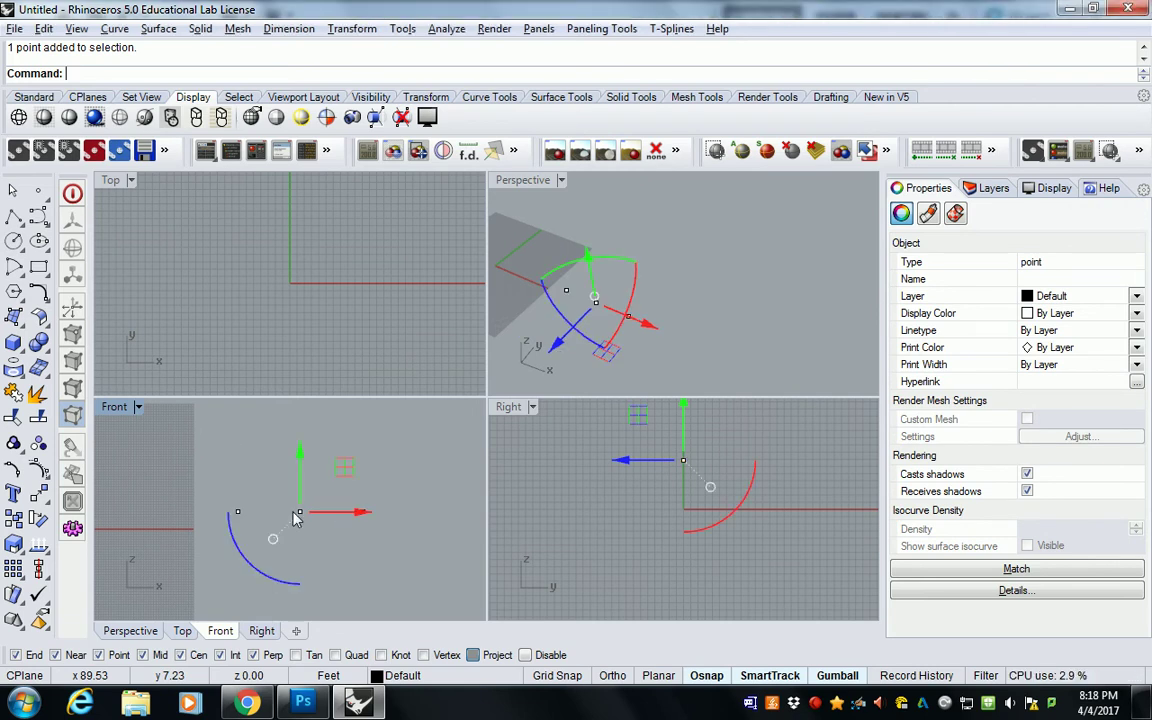
left_click(365, 551)
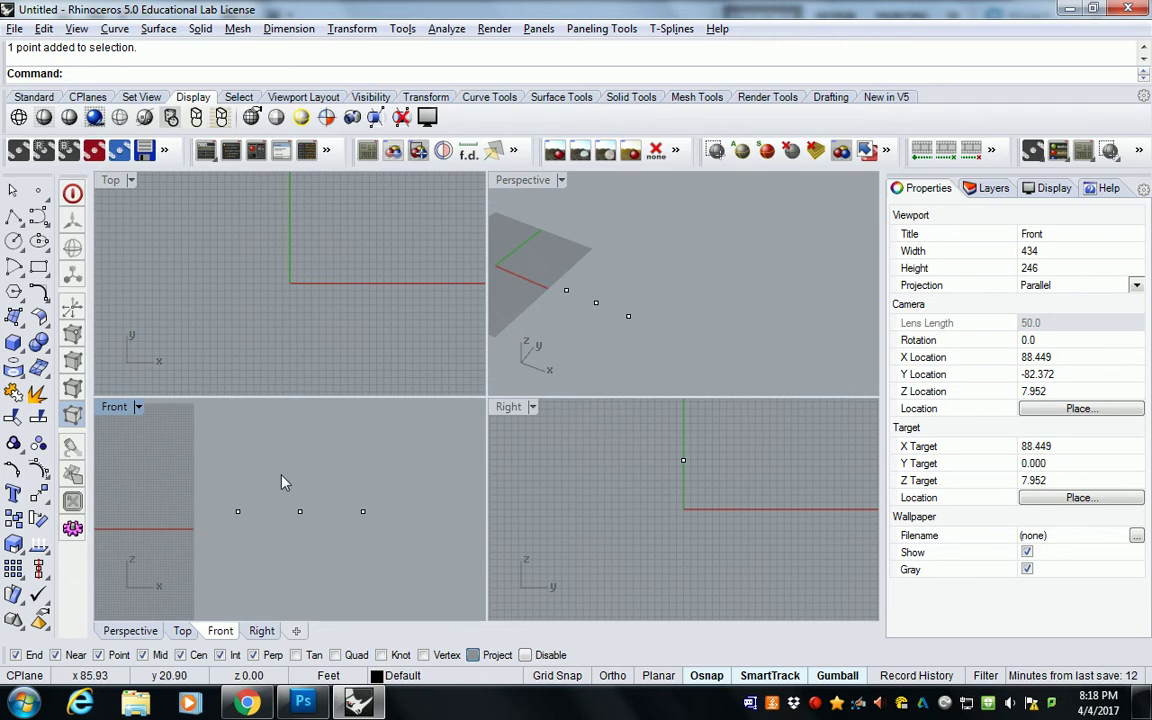
- Move the middle point up 5 units with the gumball's vertical arrow
left_click_drag(288, 472, 319, 550)
left_click(300, 452)
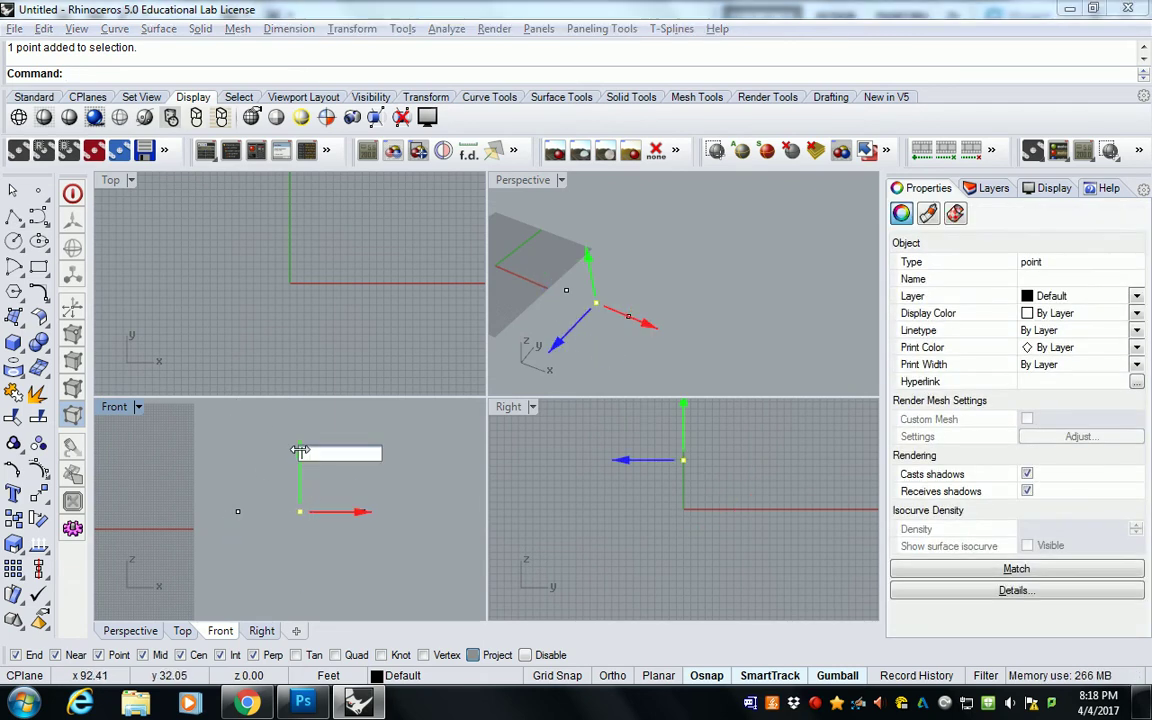
type("5")
key("Return")
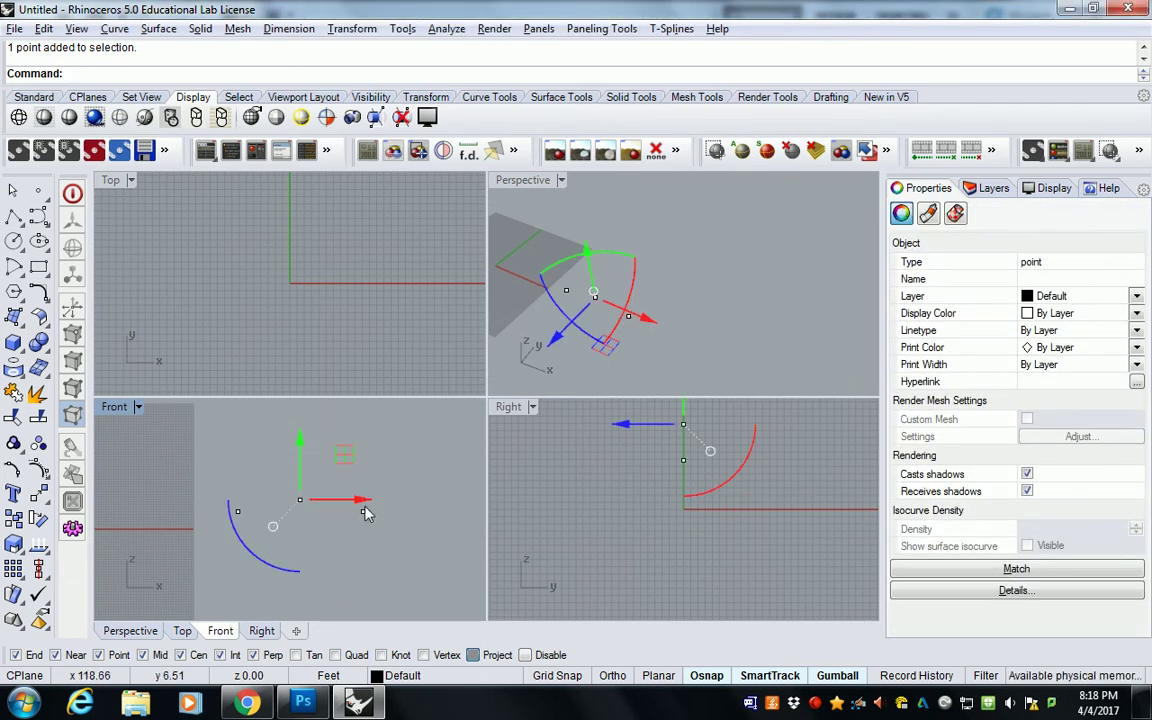
left_click(380, 543)
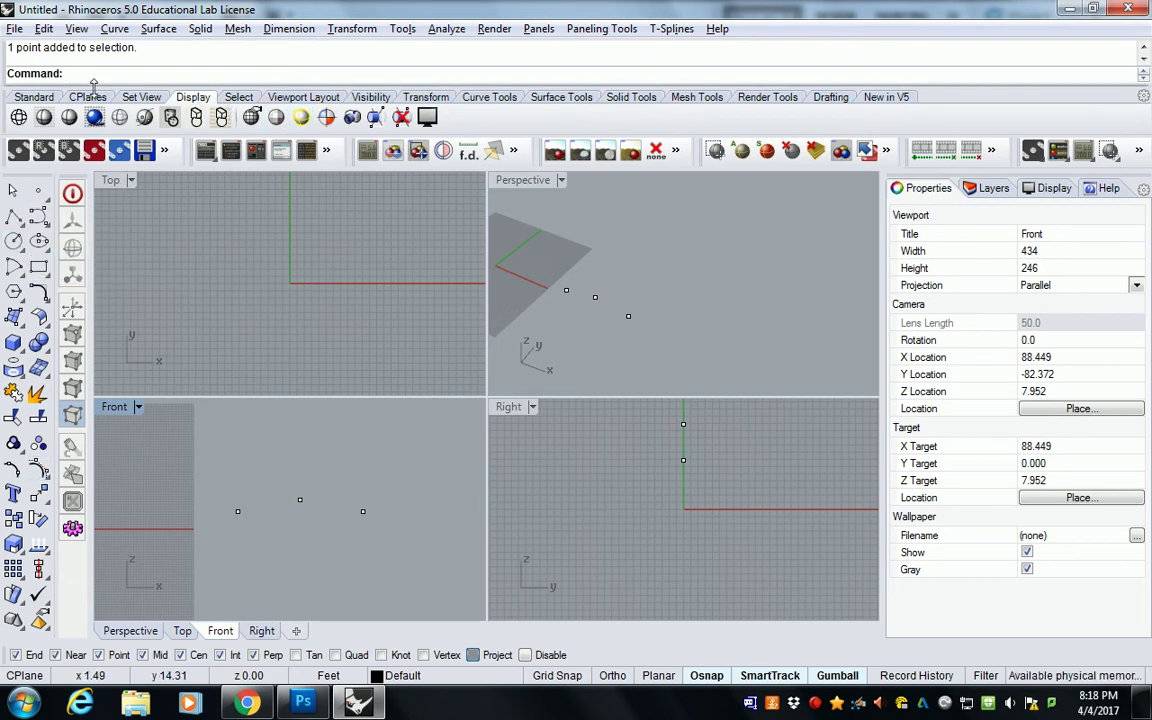
- Try the typed Arc command, then cancel it and return to the Standard tools
left_click(489, 97)
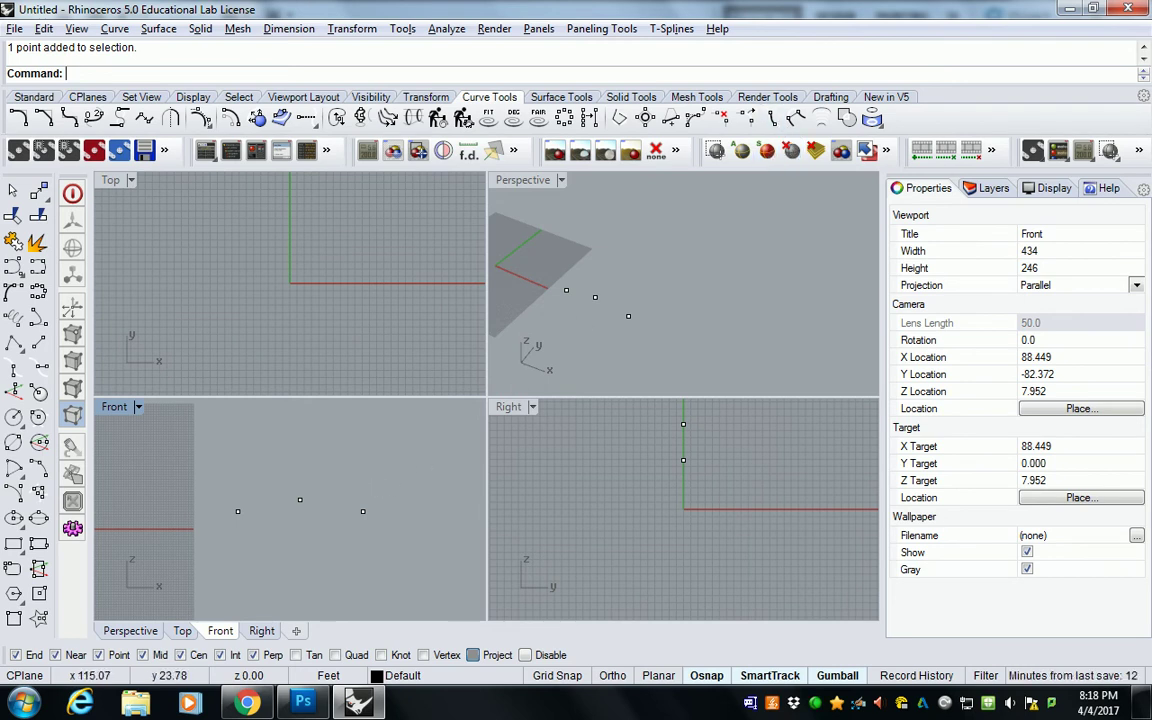
type("arc")
key("Return")
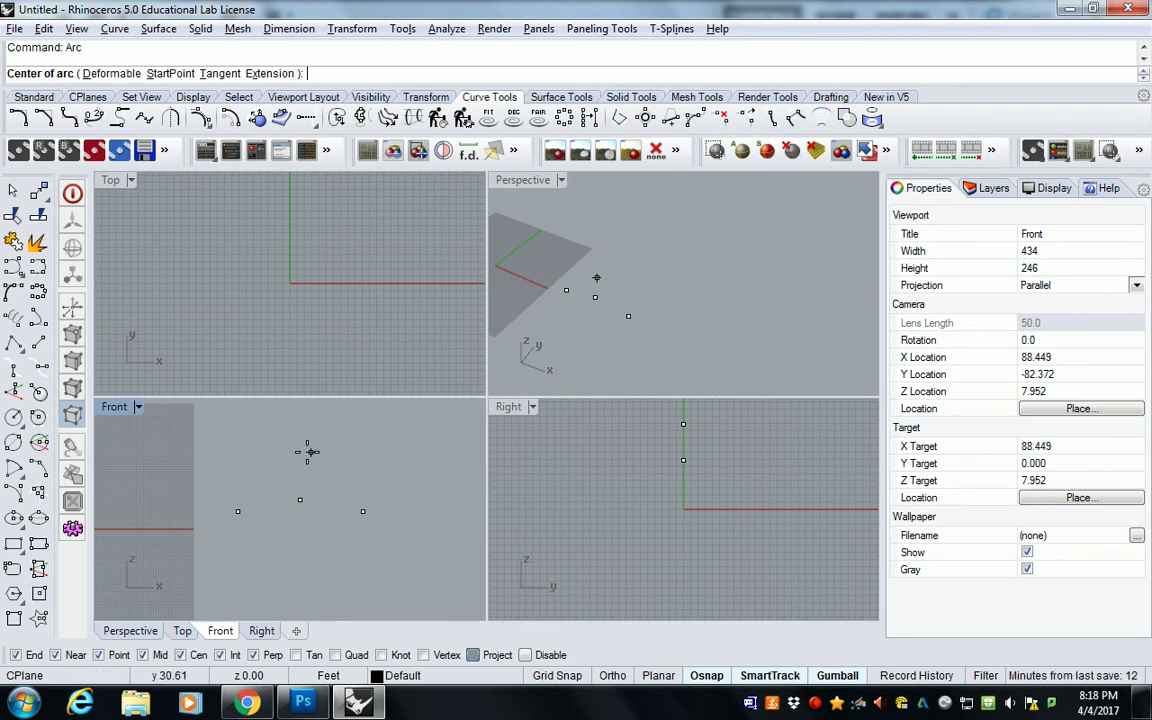
key("Escape")
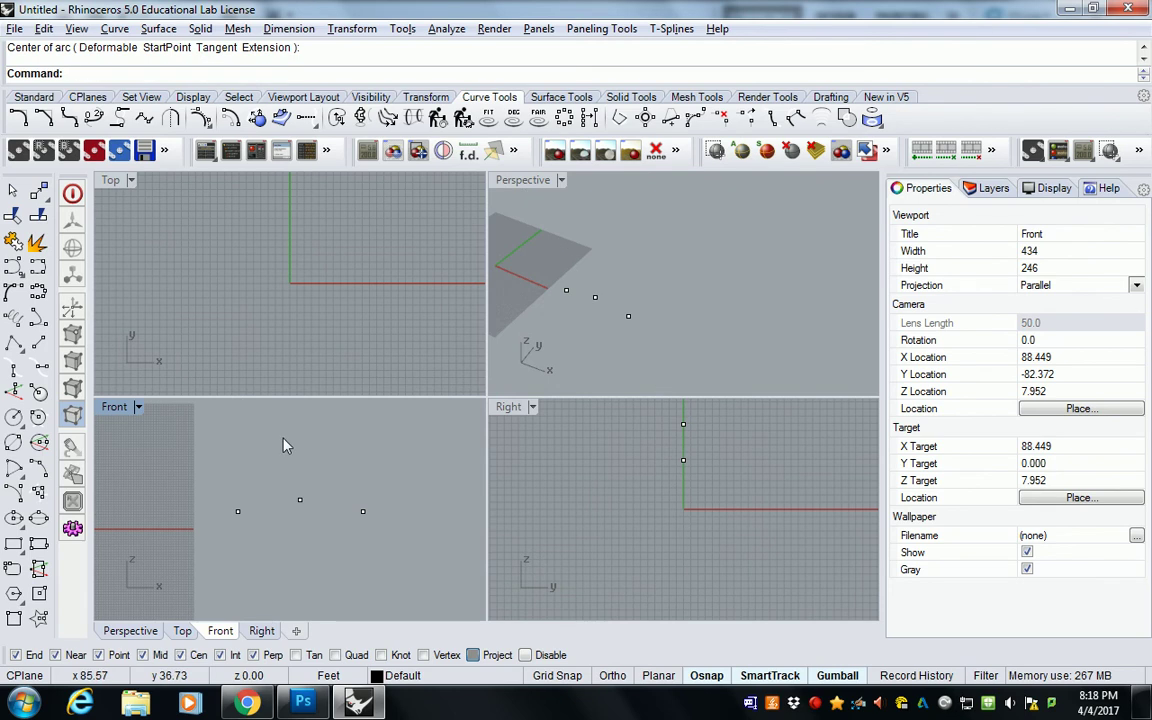
left_click(30, 96)
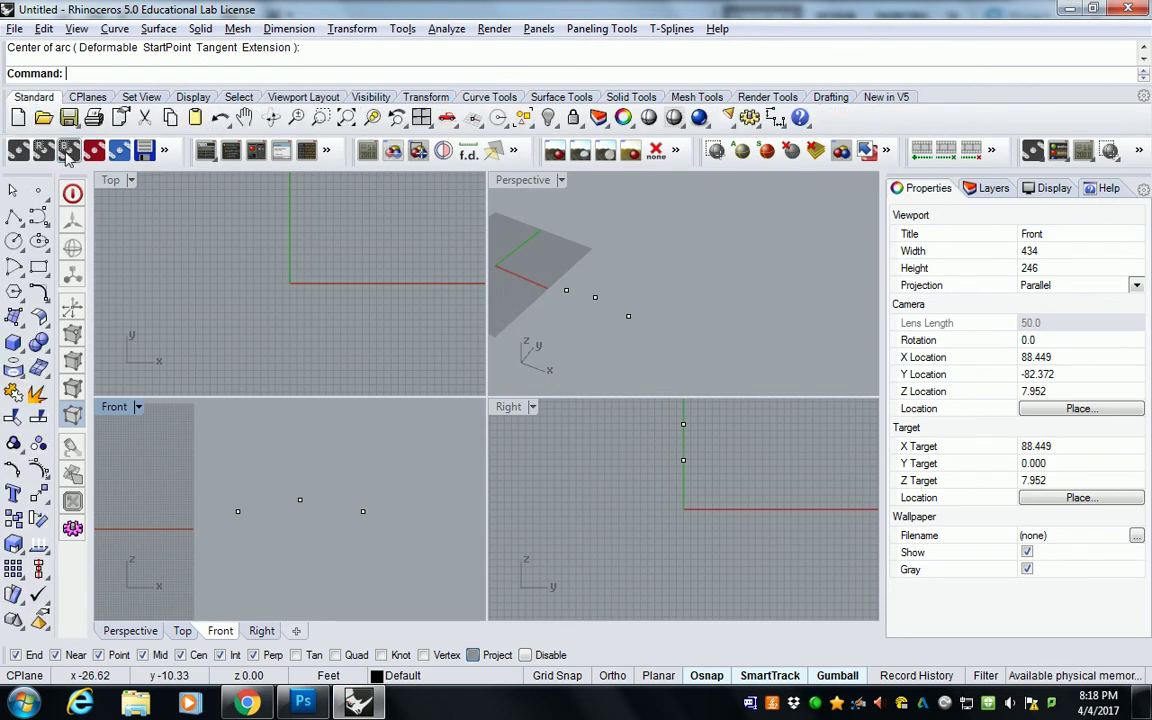
- Draw a Start-End-Point arc from the left point to the right point through the middle point
left_click(17, 266)
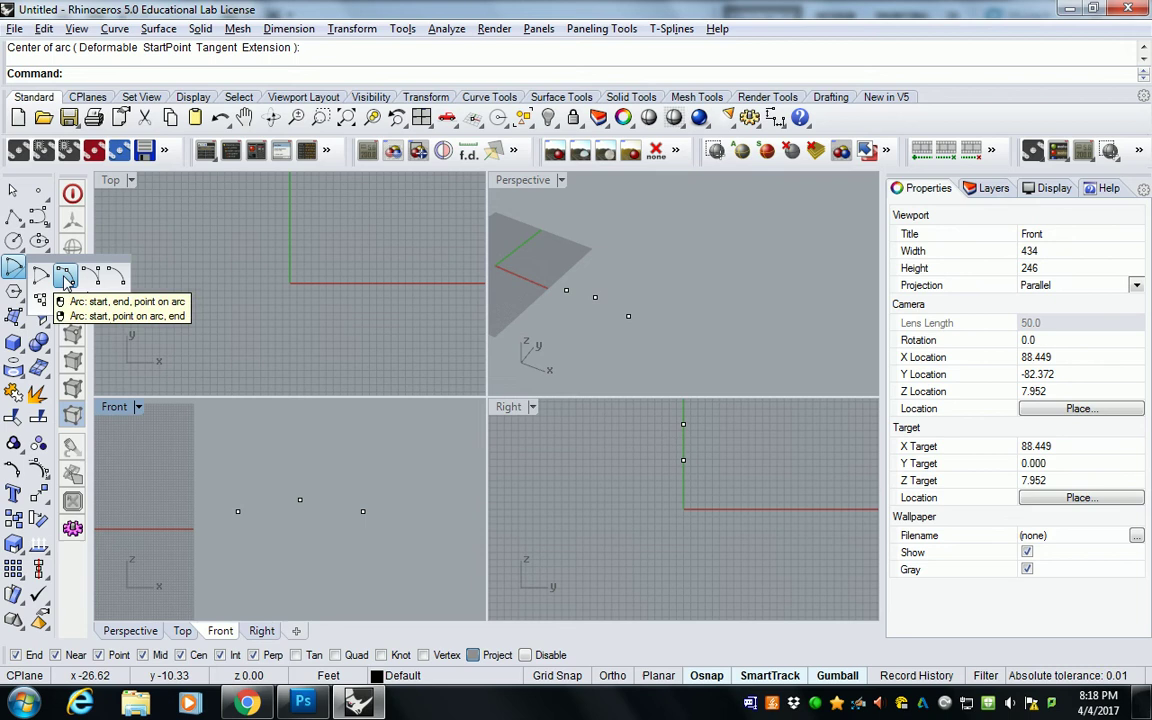
left_click(65, 279)
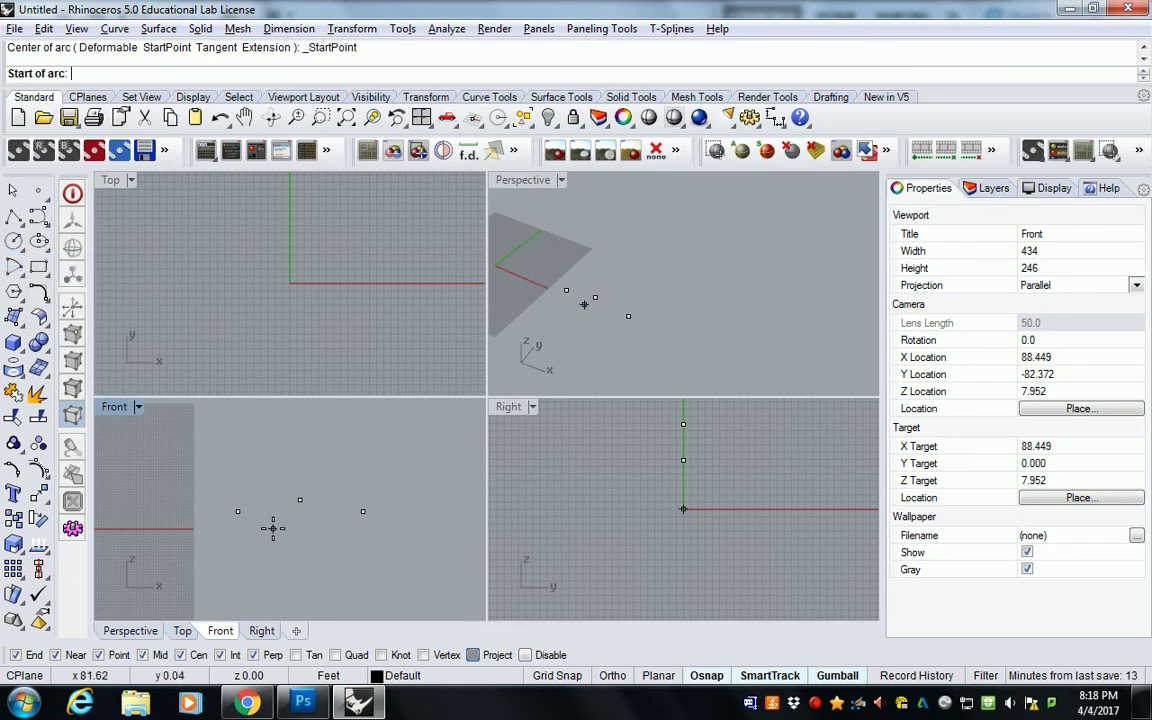
left_click(238, 503)
left_click(299, 497)
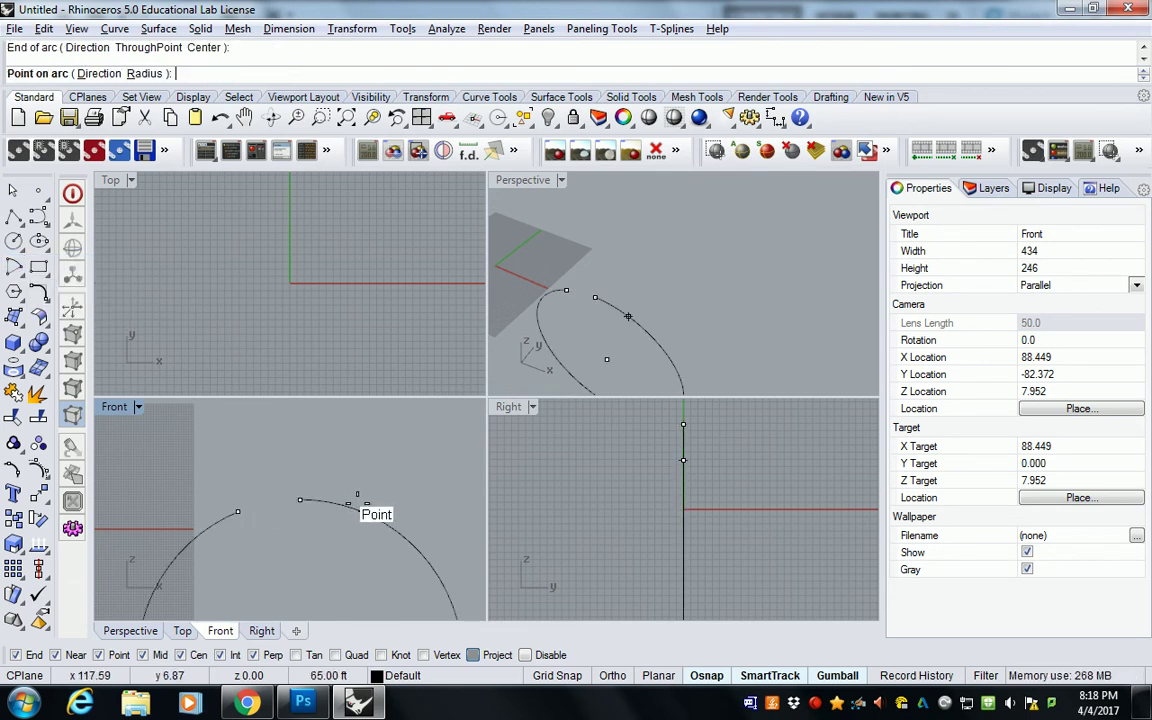
key("Escape")
key("Return")
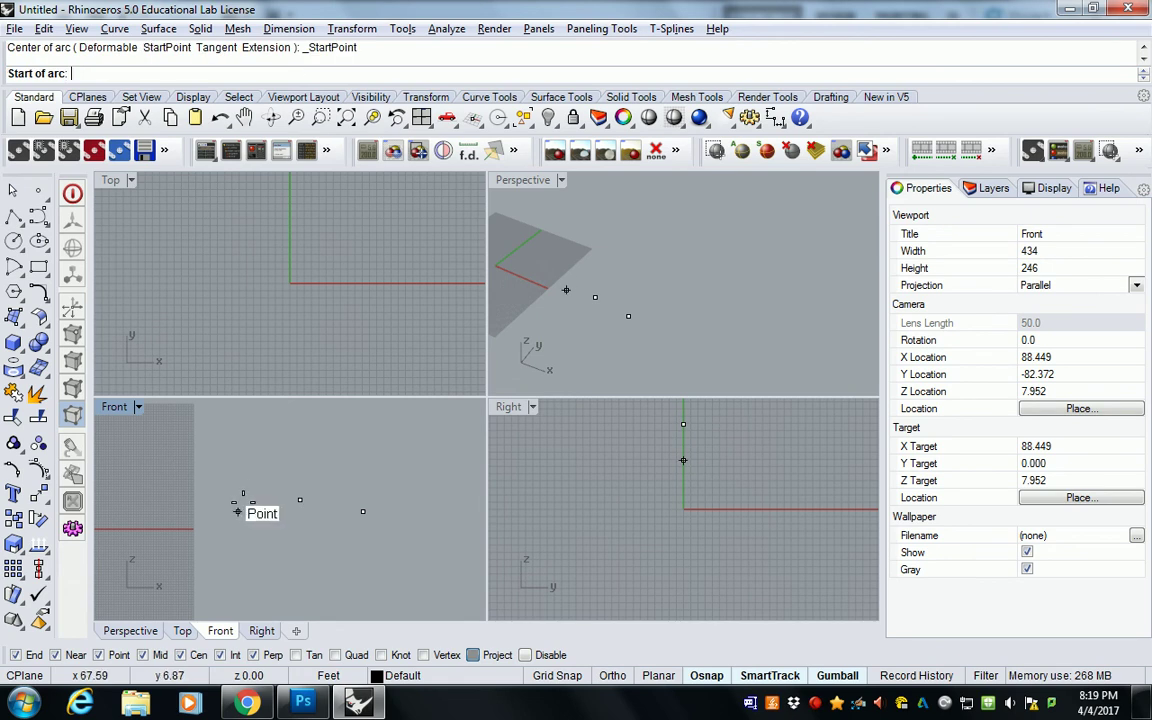
left_click(238, 511)
left_click(363, 511)
left_click(299, 497)
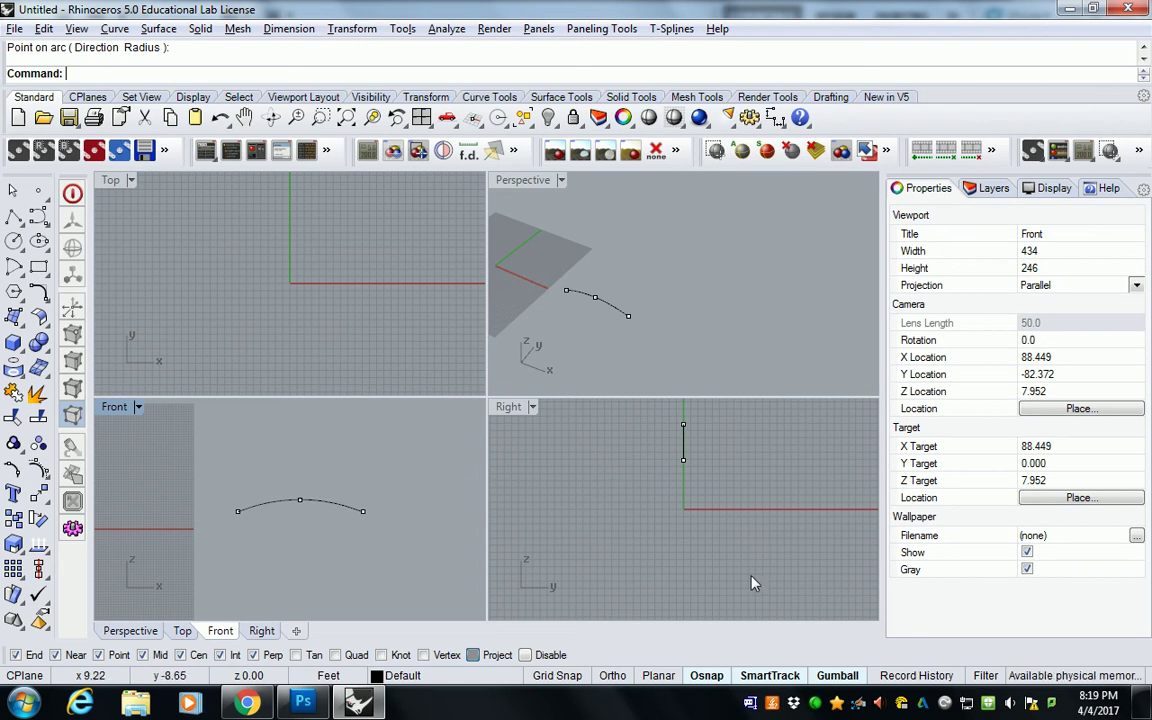
- Restore the Grasshopper window and dock it on the right half of the screen
left_click(800, 592)
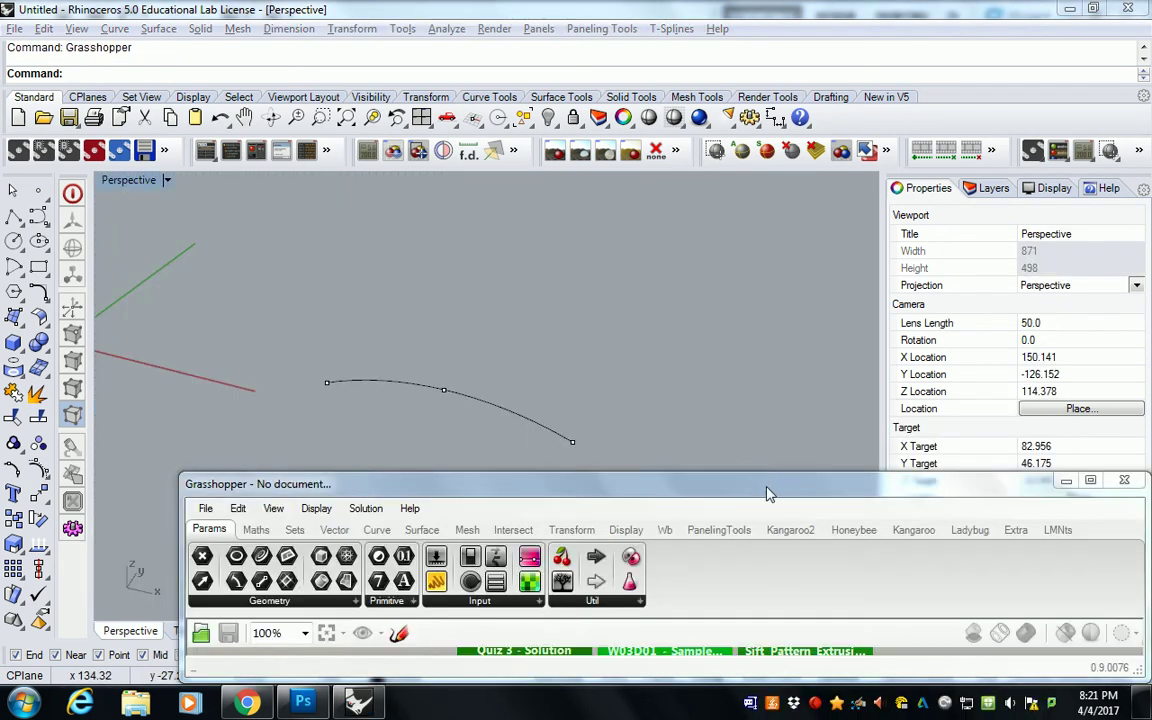
double_click(768, 494)
left_click_drag(789, 491, 1150, 430)
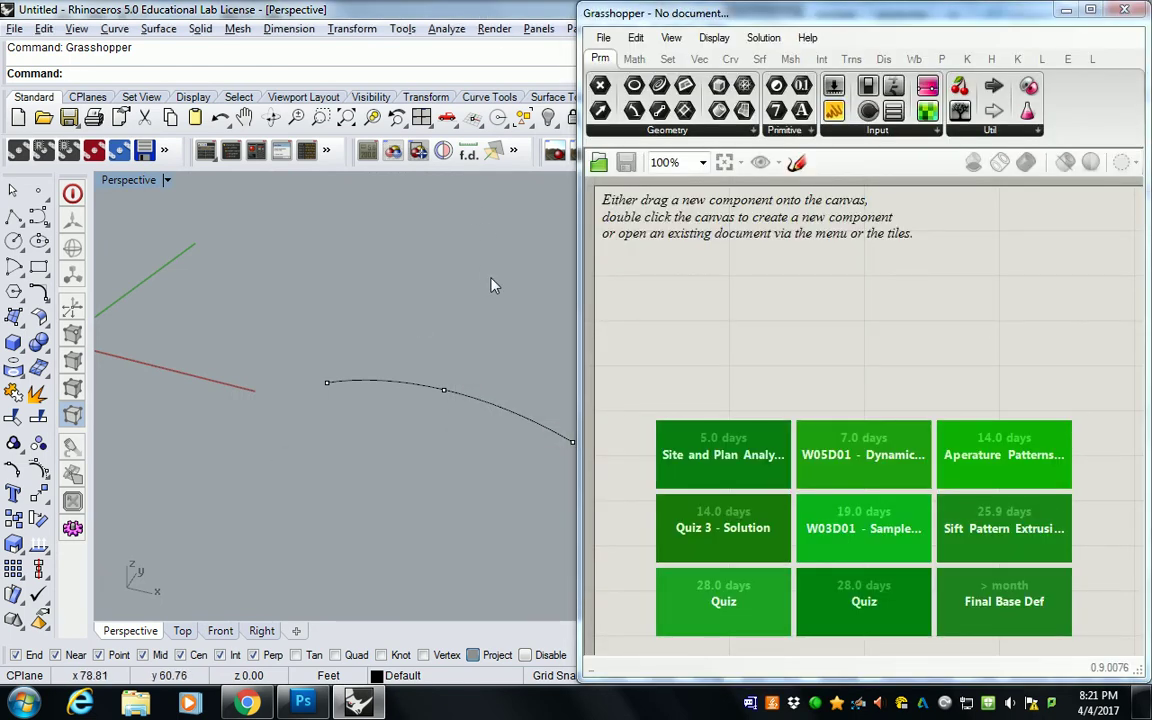
- Orbit the Perspective view and rotate the arc with its points about the vertical axis
right_click_drag(490, 285, 339, 372)
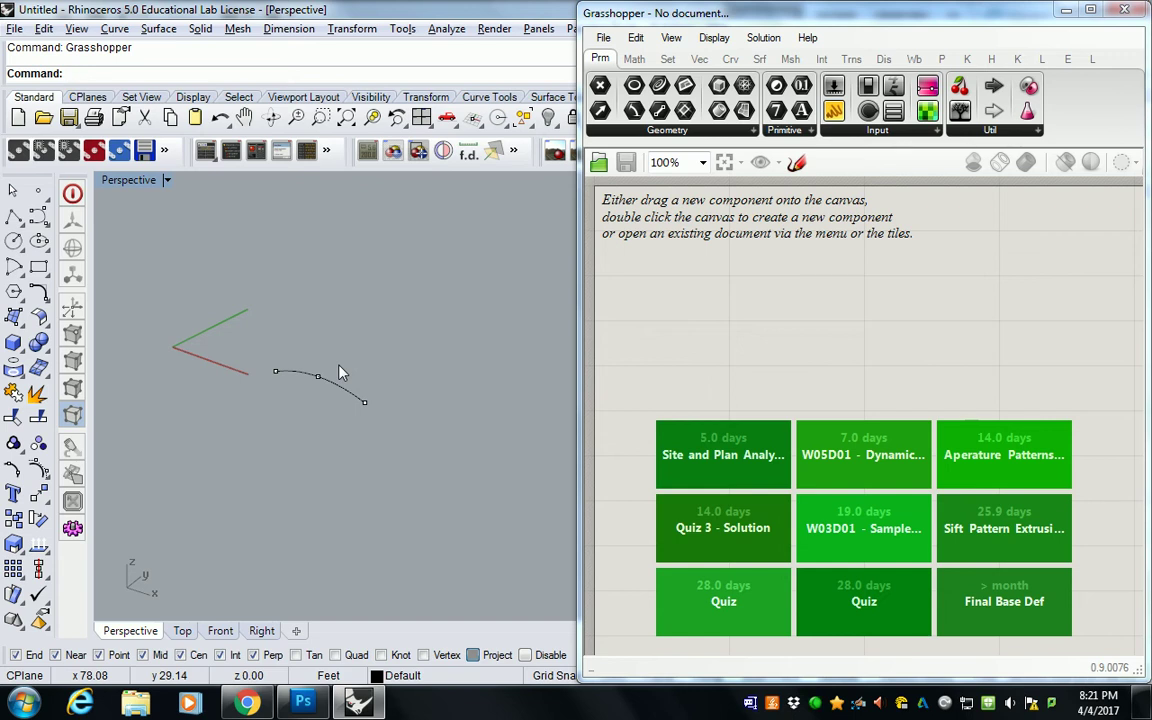
left_click_drag(168, 242, 498, 549)
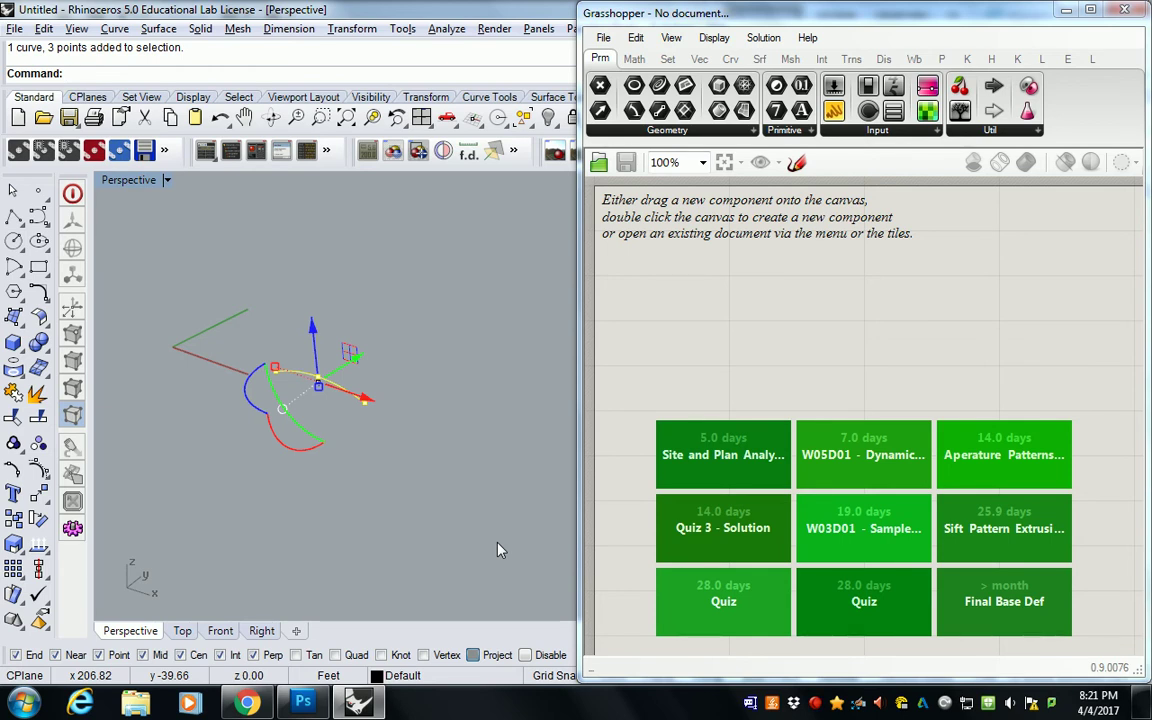
mouse_move(247, 386)
left_mouse_down()
mouse_move(243, 397)
mouse_move(250, 385)
left_mouse_up()
right_click_drag(250, 385, 400, 304)
left_click(448, 347)
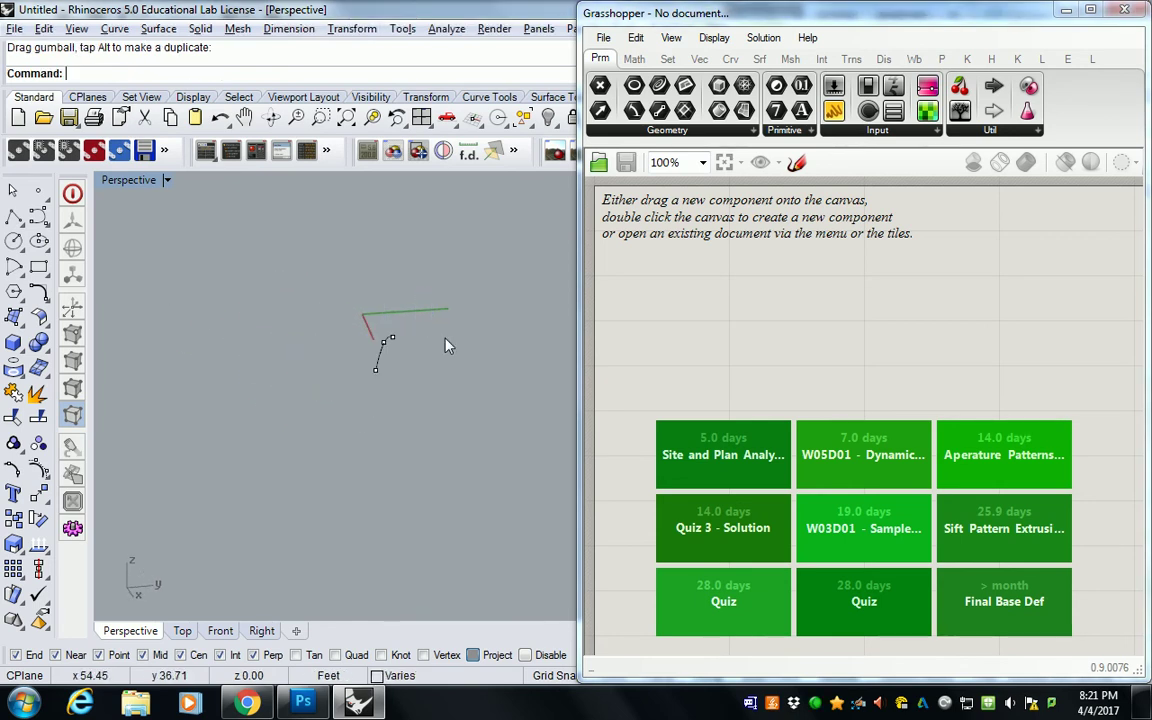
right_click_drag(448, 347, 430, 410)
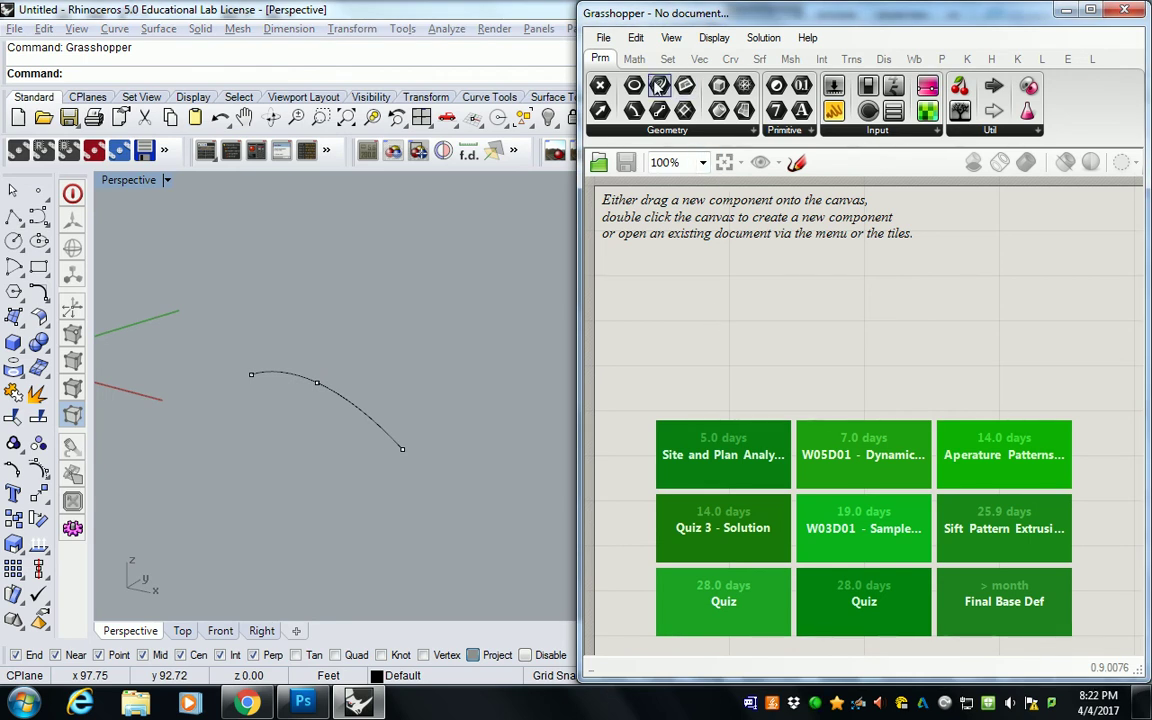
- Place a Crv parameter on the canvas and set it to reference the Rhino arc
left_click_drag(659, 86, 807, 357)
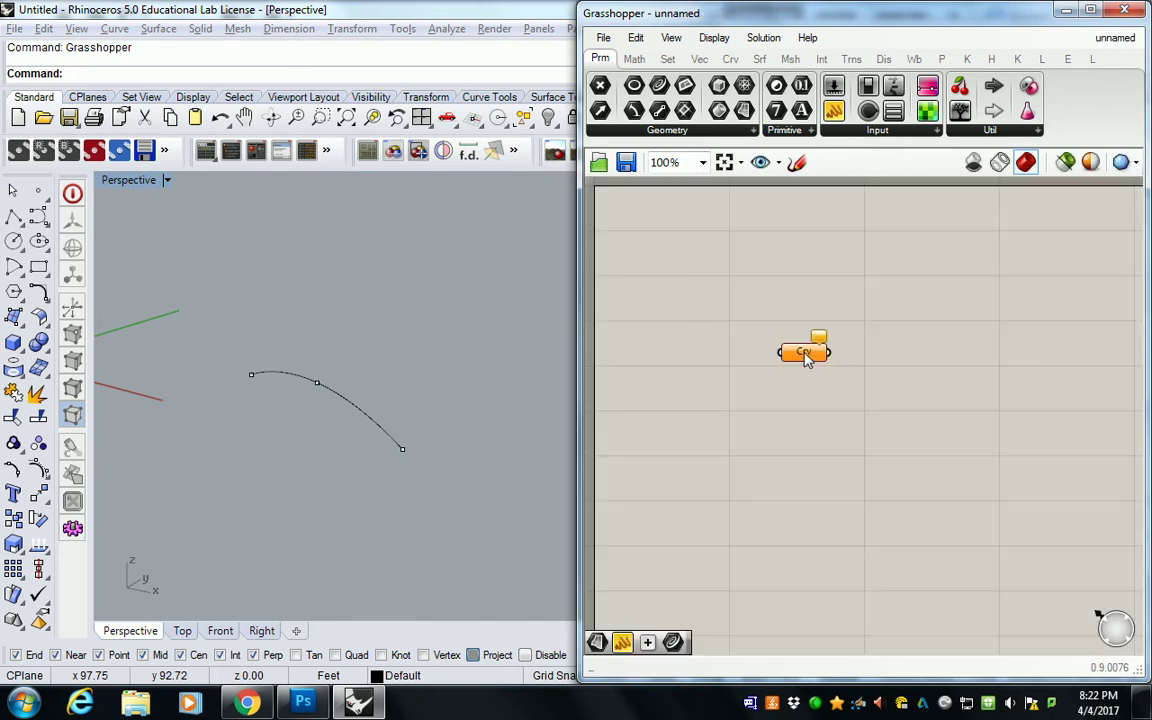
right_click(807, 357)
left_click(872, 518)
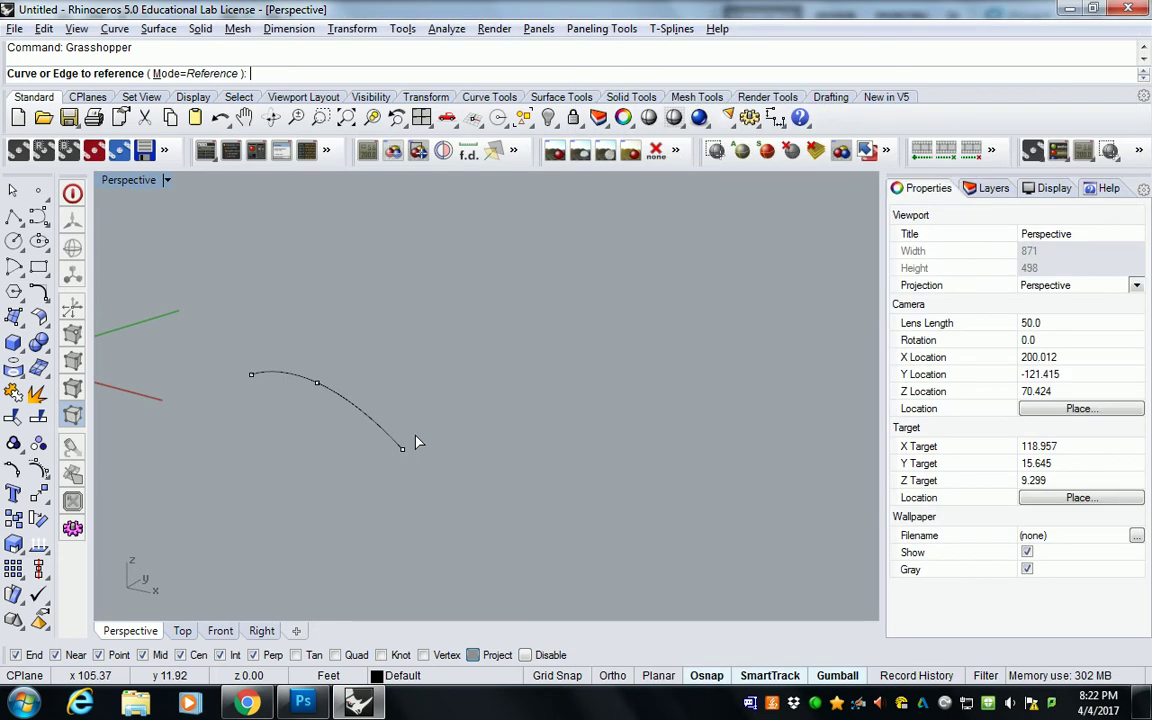
left_click(388, 430)
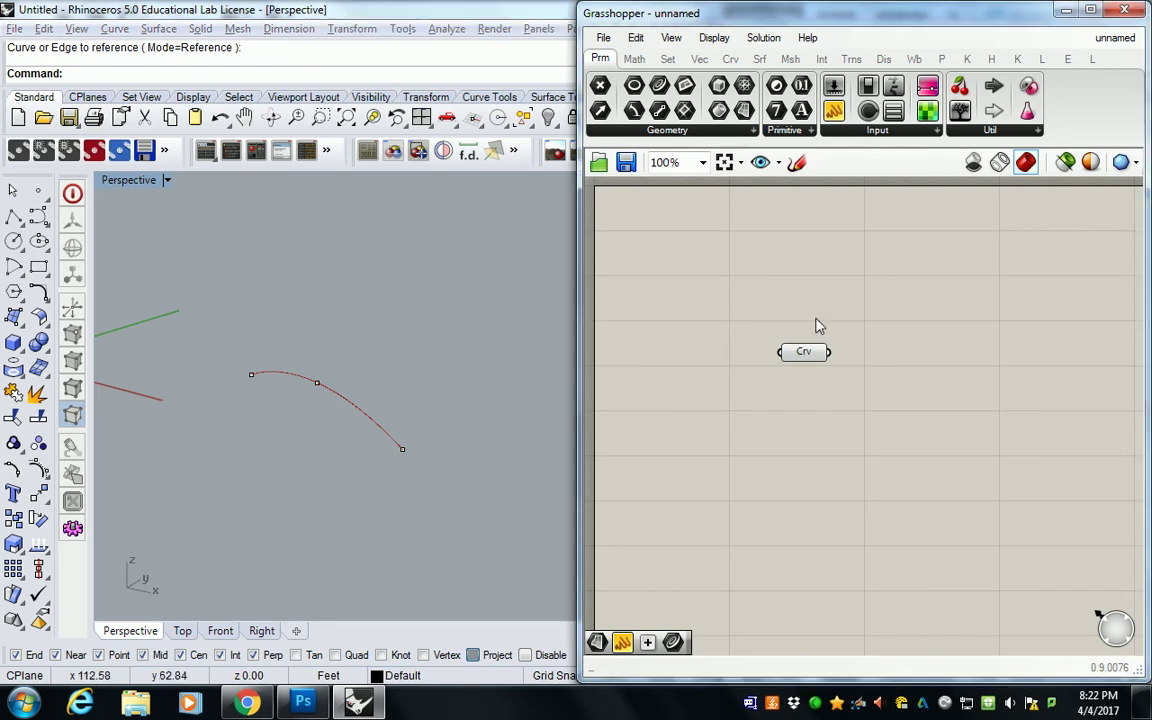
- Nudge the Crv parameter, widen the Grasshopper window, and expand the Srf tab's Analysis panel
right_click_drag(820, 367, 731, 390)
left_click_drag(716, 375, 716, 410)
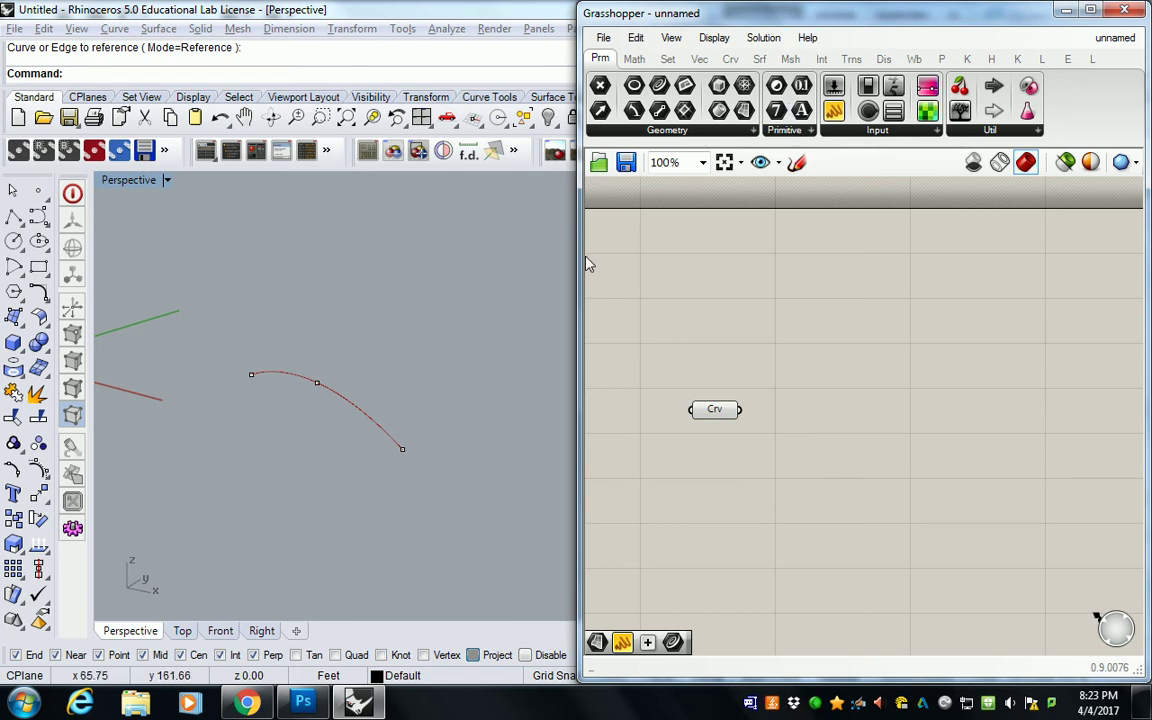
left_click_drag(580, 263, 503, 280)
right_click_drag(453, 283, 365, 291)
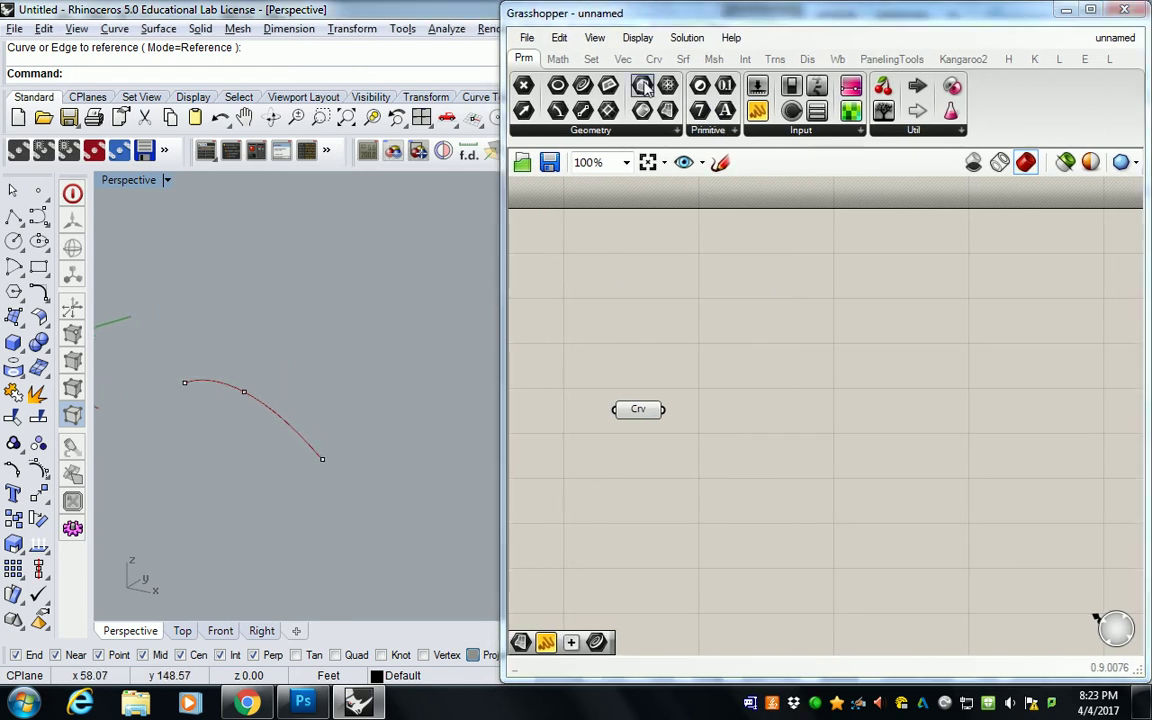
left_click(683, 59)
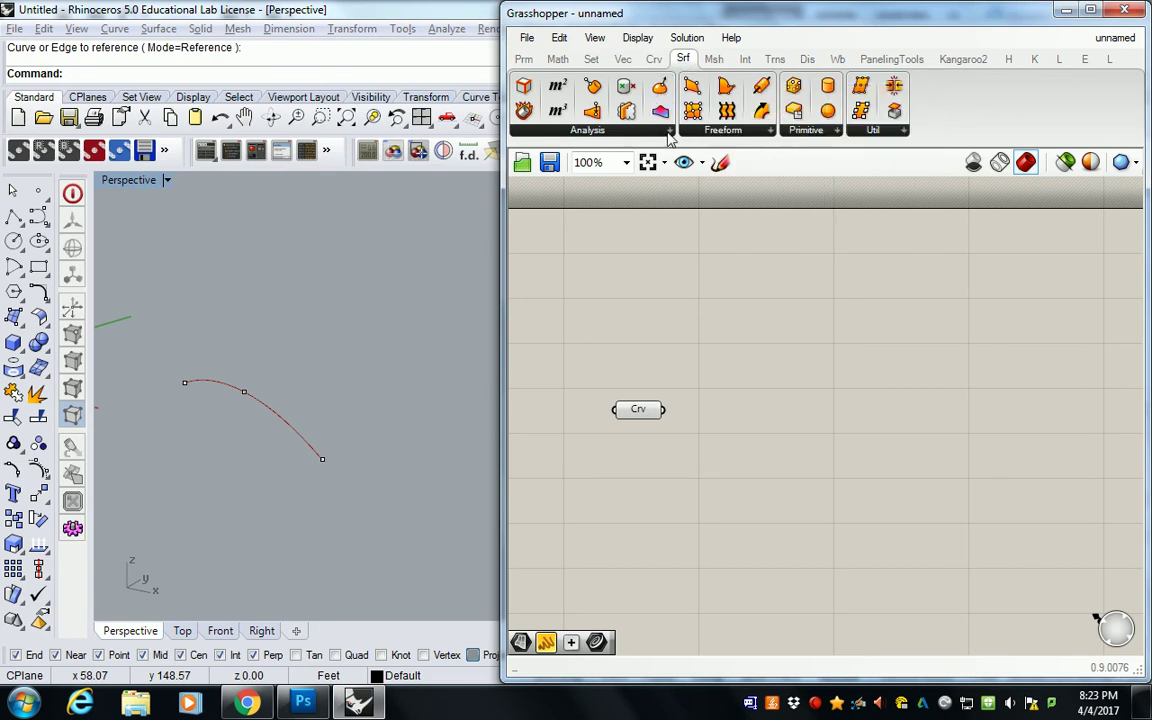
left_click(600, 129)
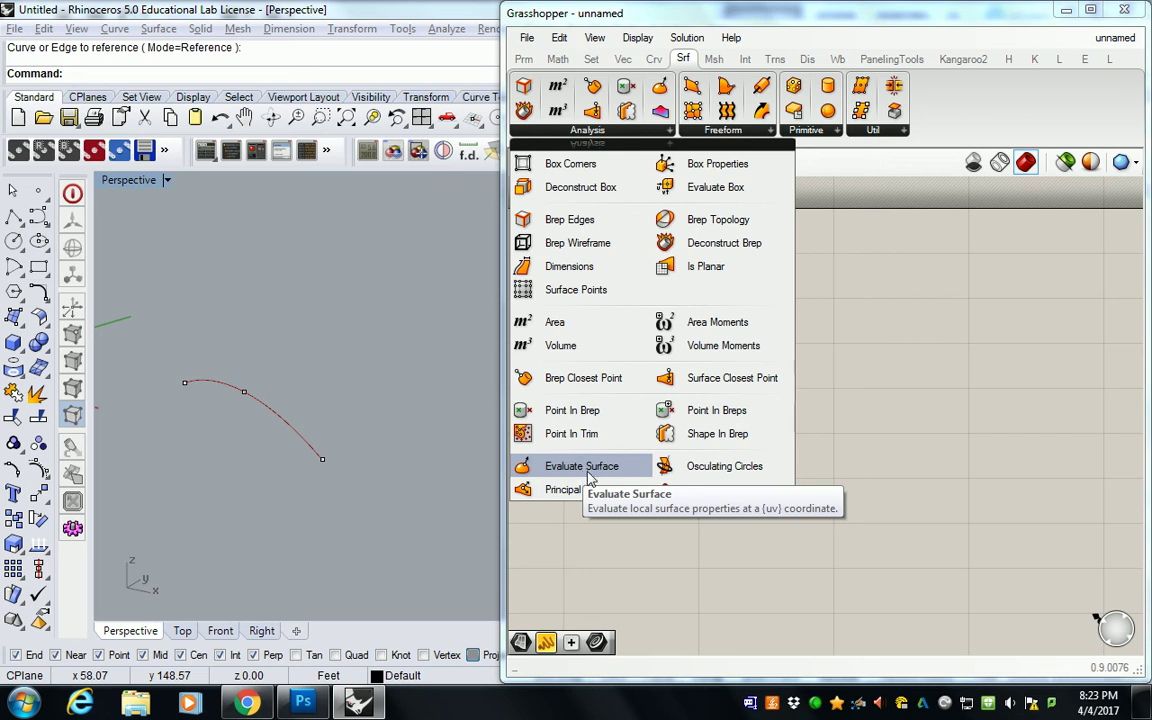
- Place Evaluate Surface and Surface Closest Point components and move them up beside Crv
left_click_drag(585, 478, 922, 508)
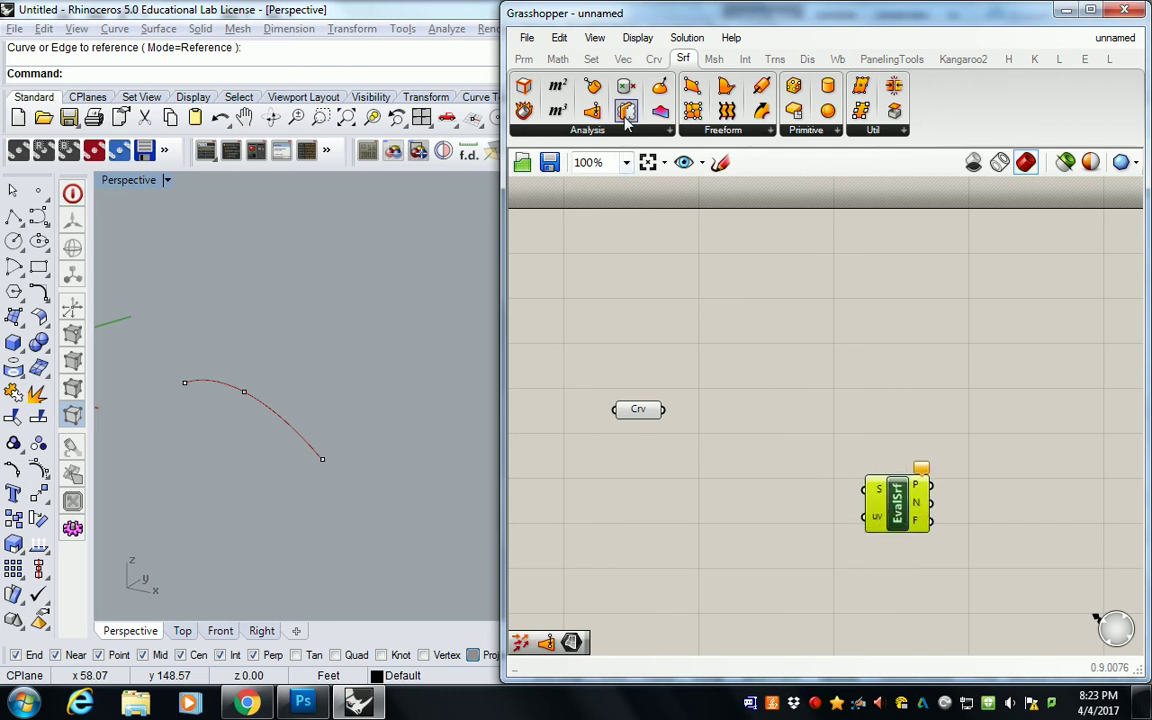
left_click(574, 128)
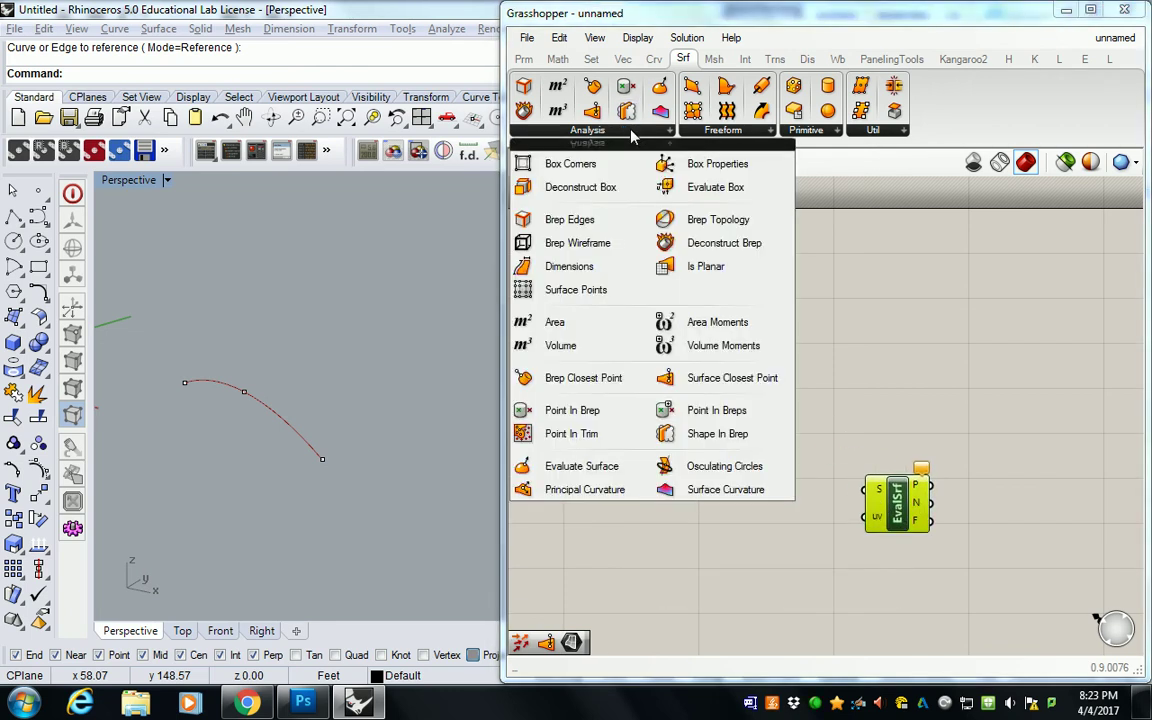
left_click(720, 379)
left_click(780, 555)
left_click_drag(785, 565, 785, 547)
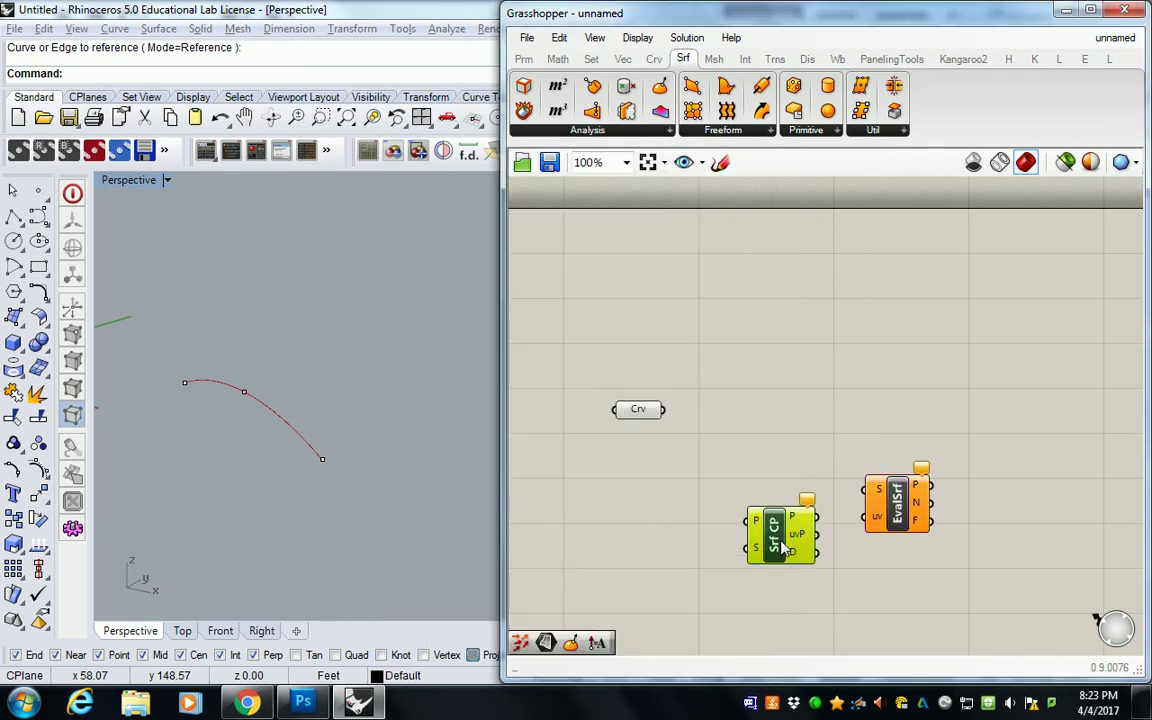
left_click_drag(980, 393, 604, 566)
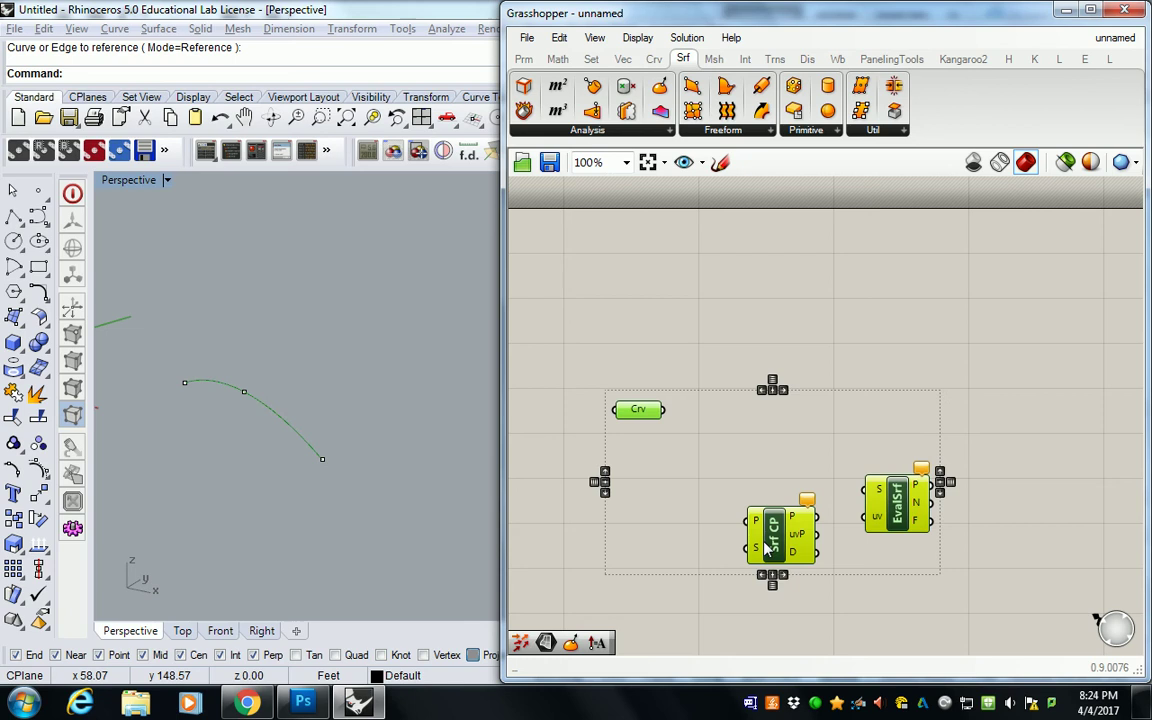
left_click_drag(1042, 432, 780, 578)
left_click_drag(775, 530, 850, 507)
left_click(728, 368)
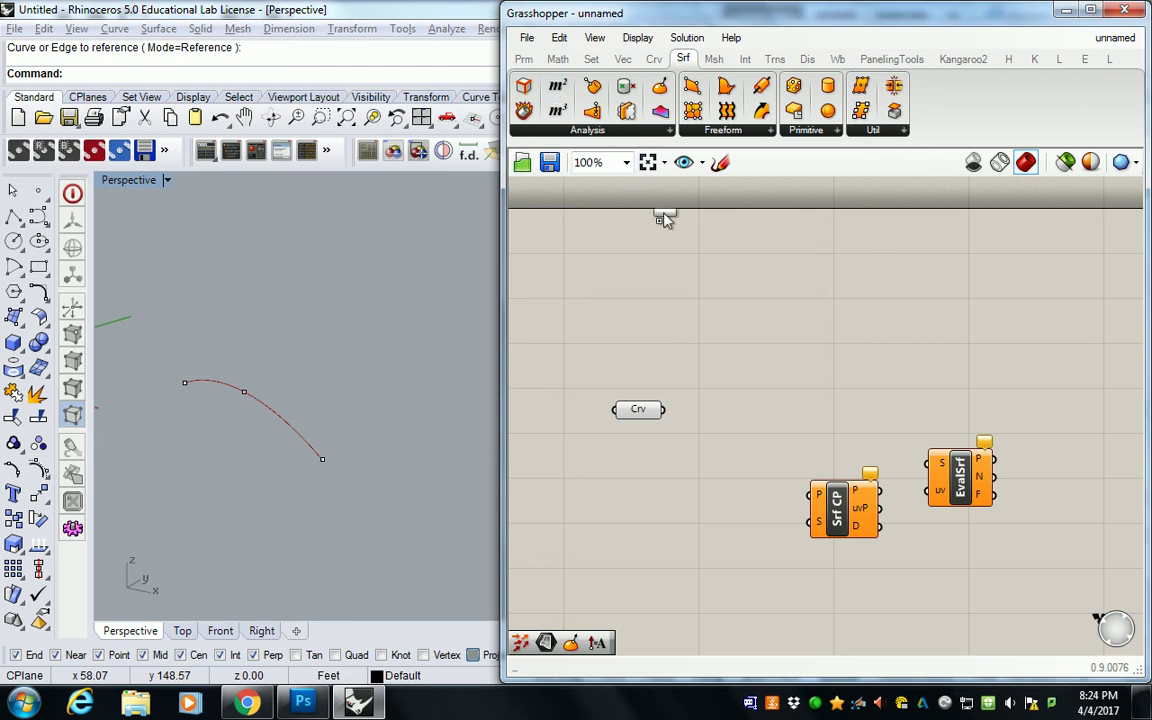
- Add an Area component and shift it with Srf CP and EvalSrf to the right of Crv
left_click_drag(557, 85, 822, 415)
left_click_drag(853, 527, 885, 532)
left_click_drag(960, 478, 1012, 448)
left_click_drag(1087, 336, 803, 577)
right_click_drag(803, 577, 612, 514)
left_click_drag(640, 490, 738, 497)
right_click_drag(602, 450, 725, 457)
left_click(725, 457)
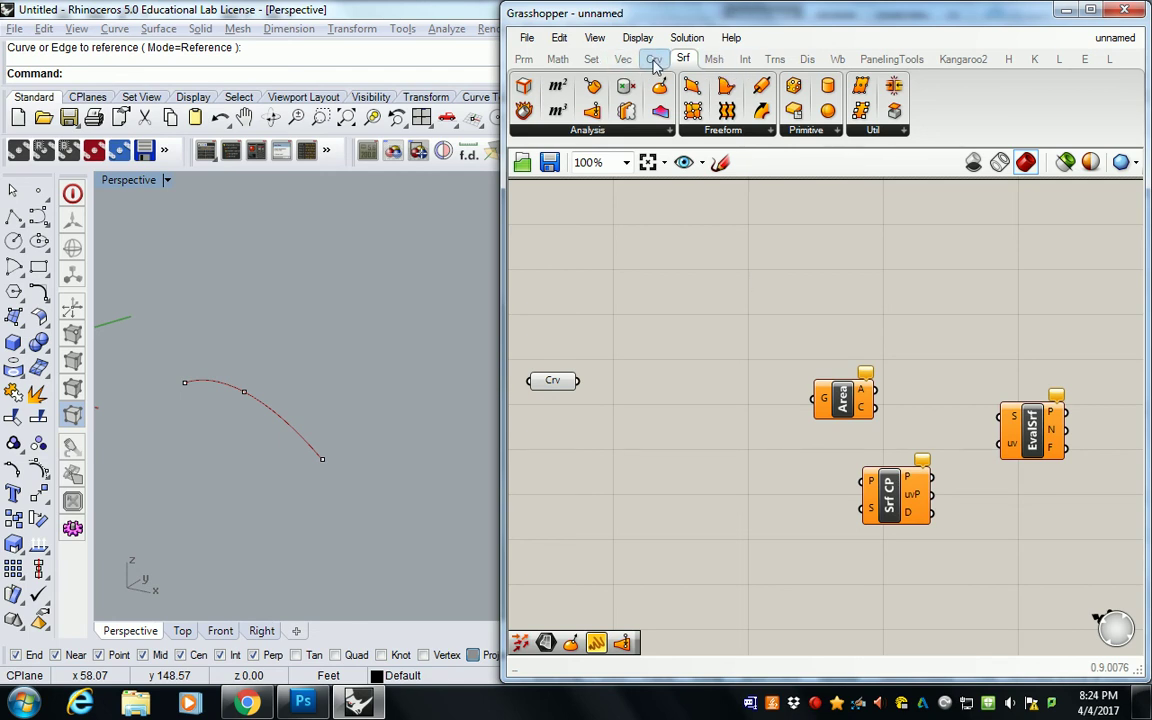
- Place a Line component from the Curve Primitive panel just below the Crv parameter
left_click(622, 59)
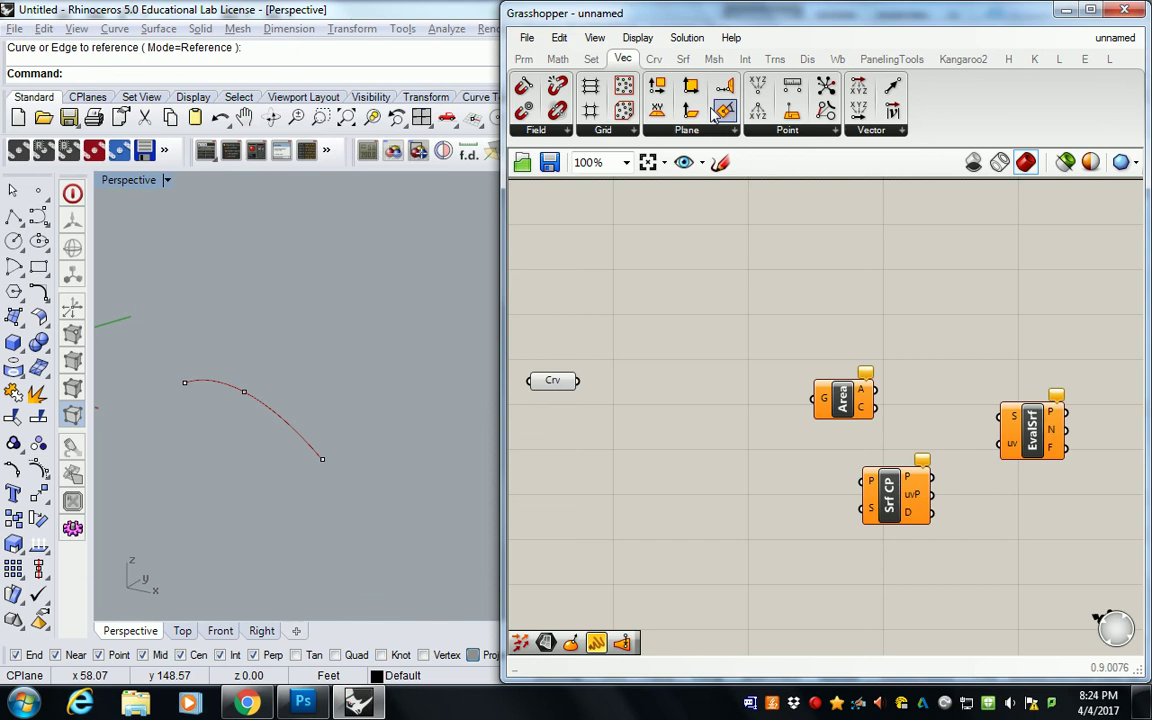
left_click(684, 60)
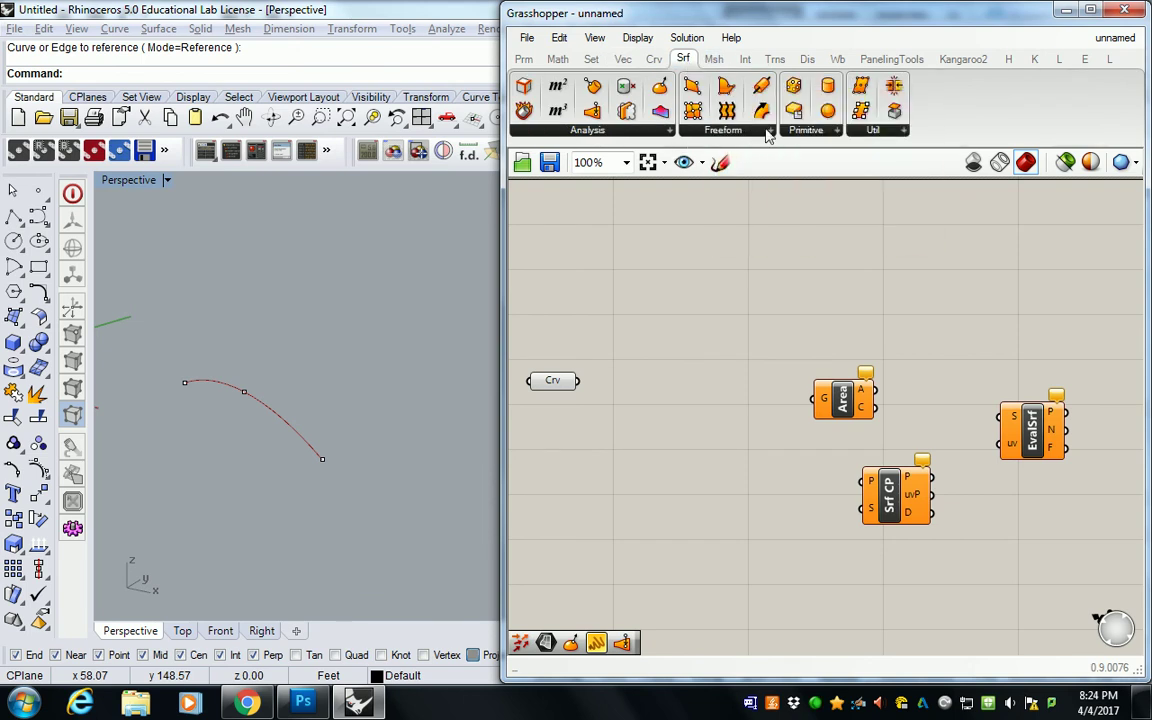
left_click(650, 60)
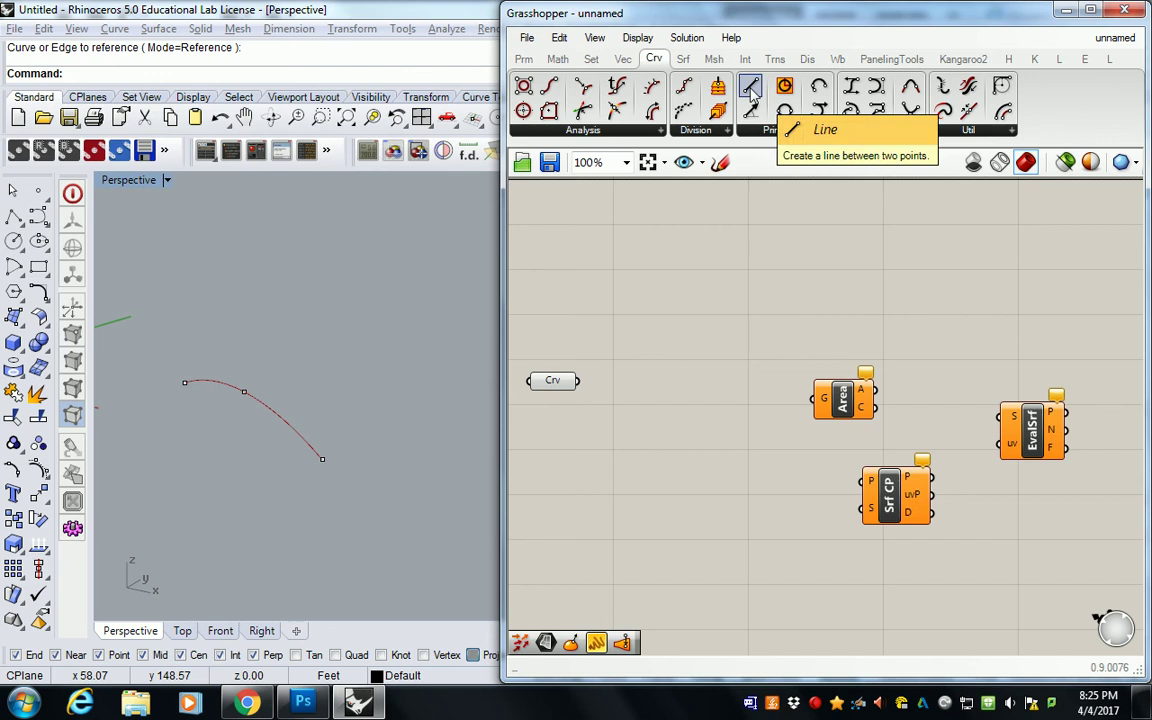
left_click_drag(752, 90, 626, 442)
right_click_drag(605, 450, 717, 400)
left_click_drag(716, 400, 640, 415)
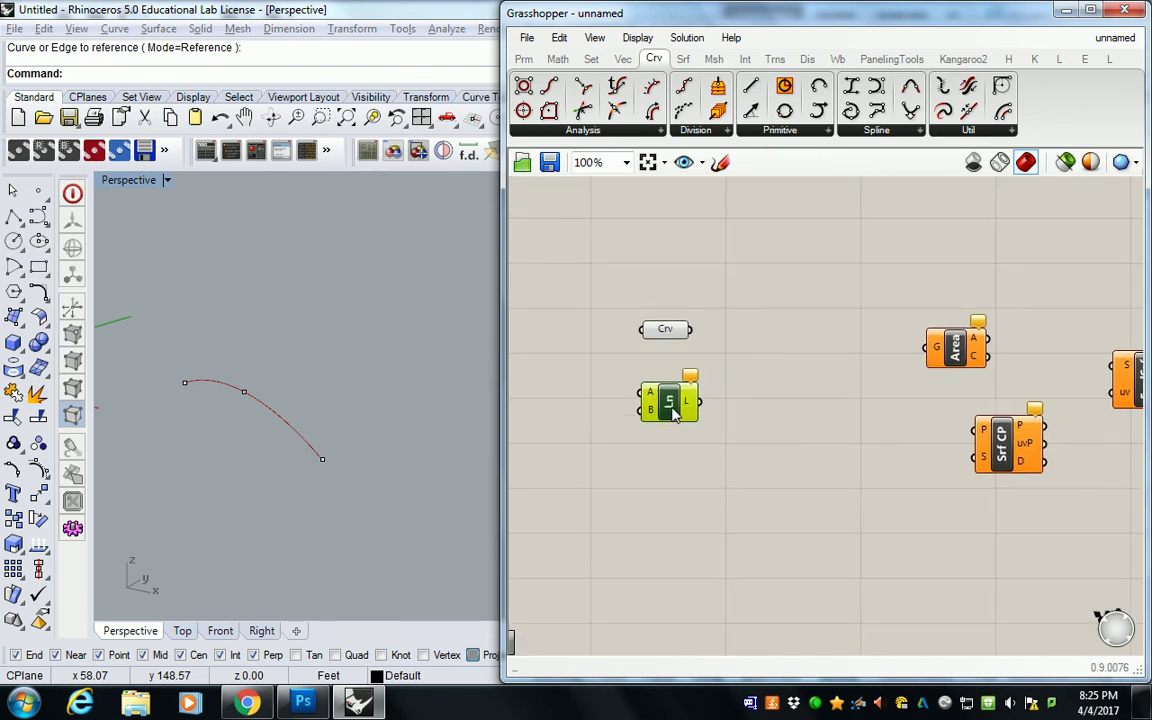
right_click_drag(588, 375, 704, 364)
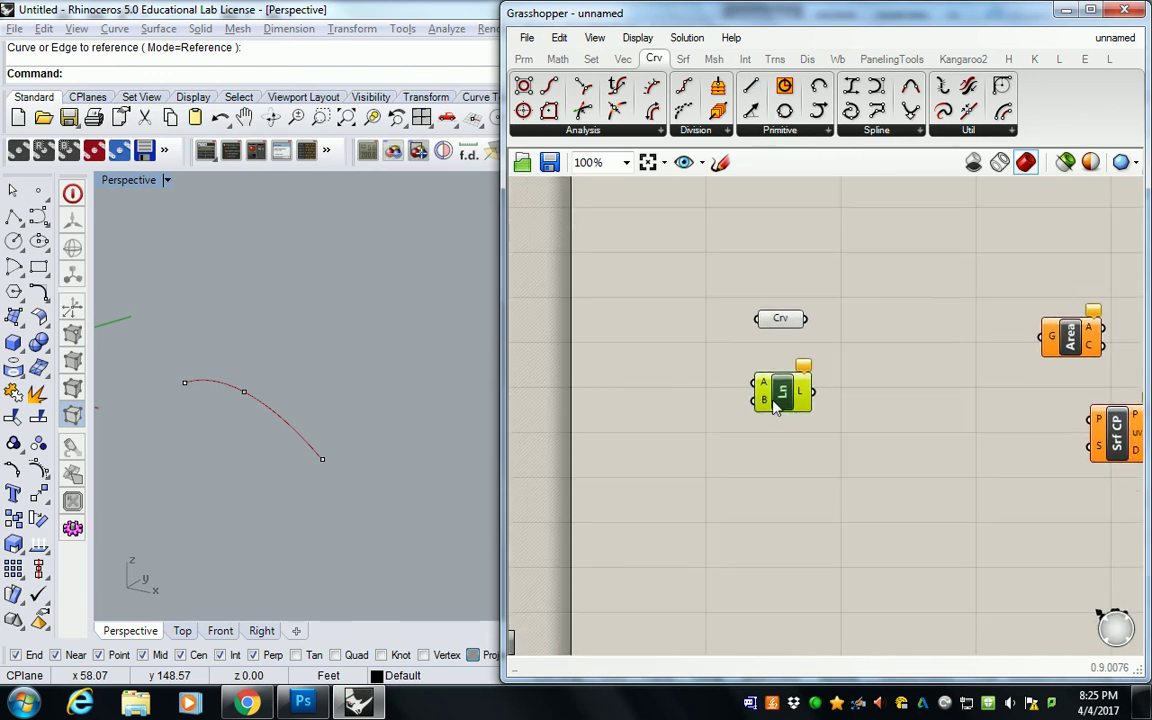
left_click(521, 60)
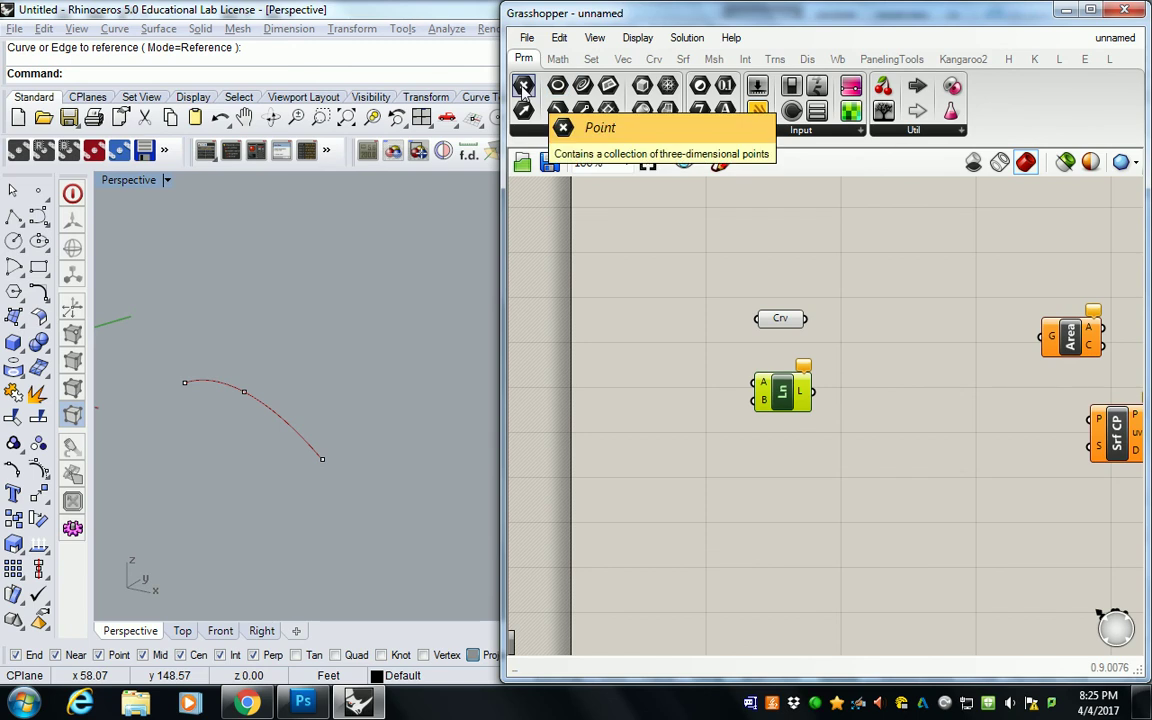
- Add two Pt parameters and set them to the arc's start and end points
left_click_drag(523, 88, 692, 374)
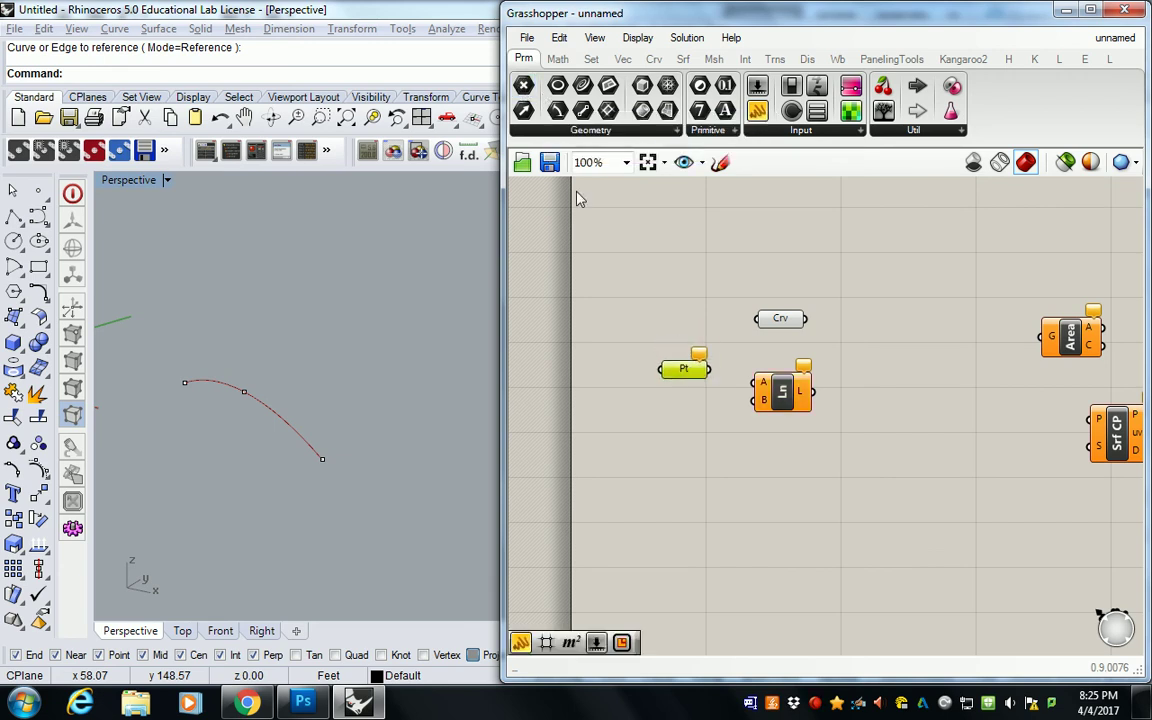
left_click_drag(523, 88, 688, 433)
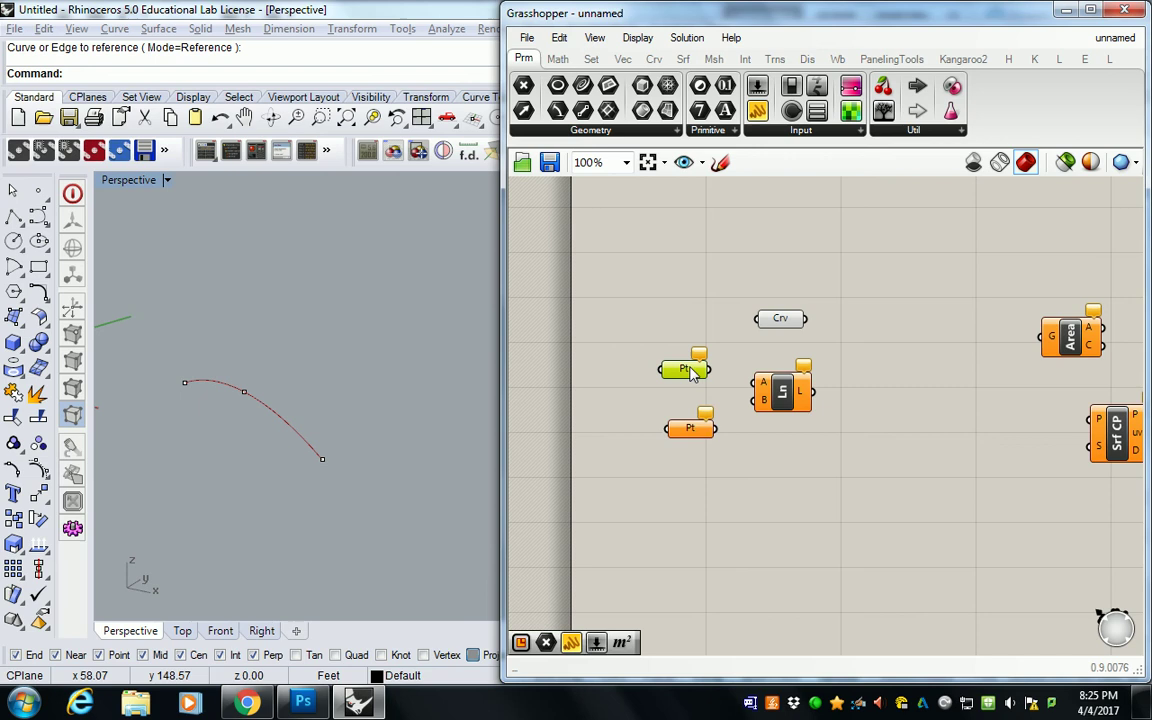
right_click(688, 368)
left_click(766, 516)
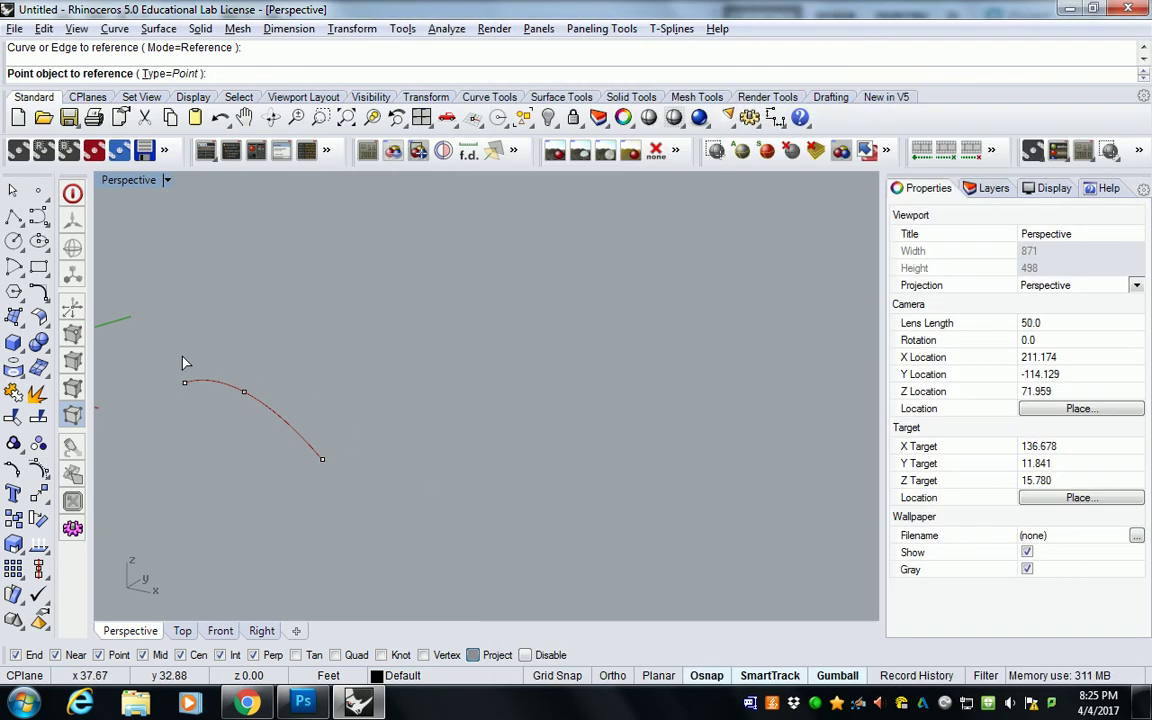
left_click(185, 383)
left_click(690, 430)
right_click(690, 430)
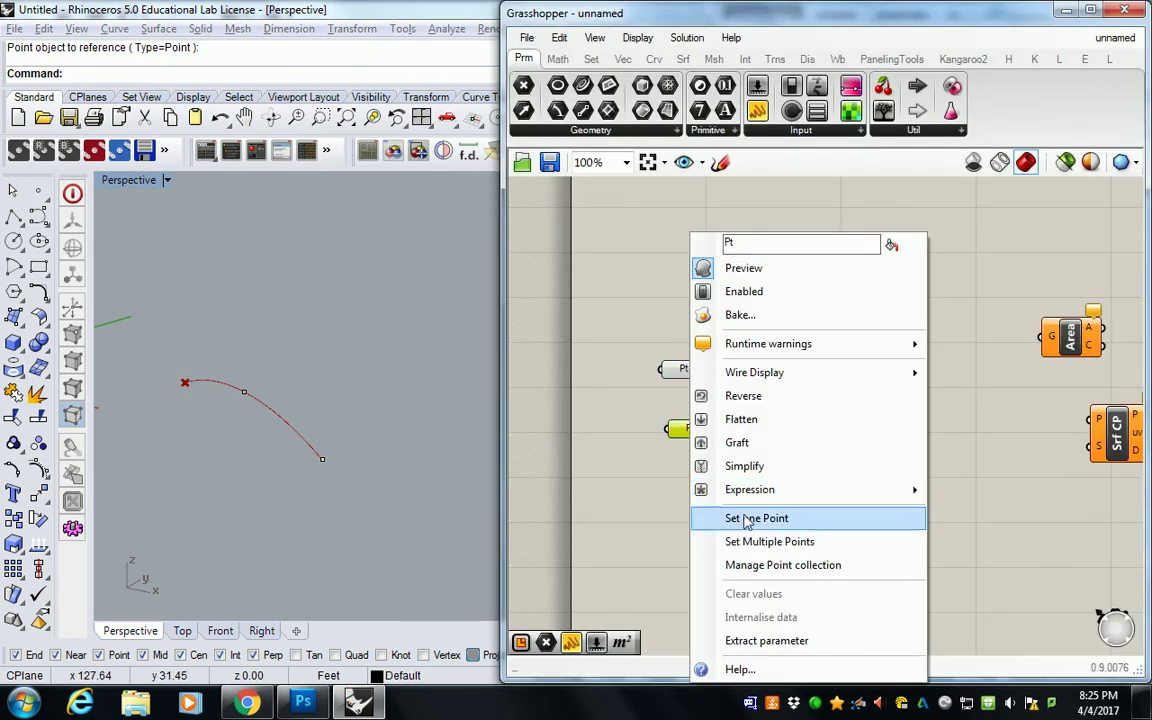
left_click(771, 514)
left_click(322, 459)
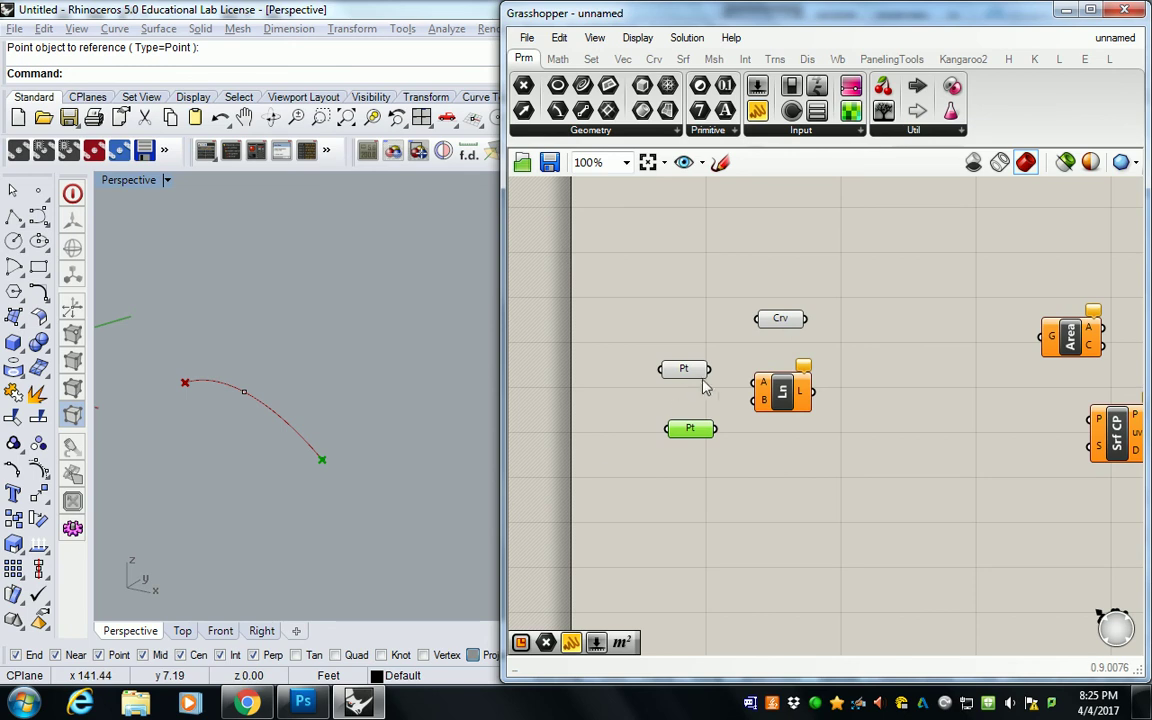
- Remove the stray wire from the upper Pt to Line with Edit > Undo
left_click_drag(709, 370, 756, 398)
key("ctrl+z")
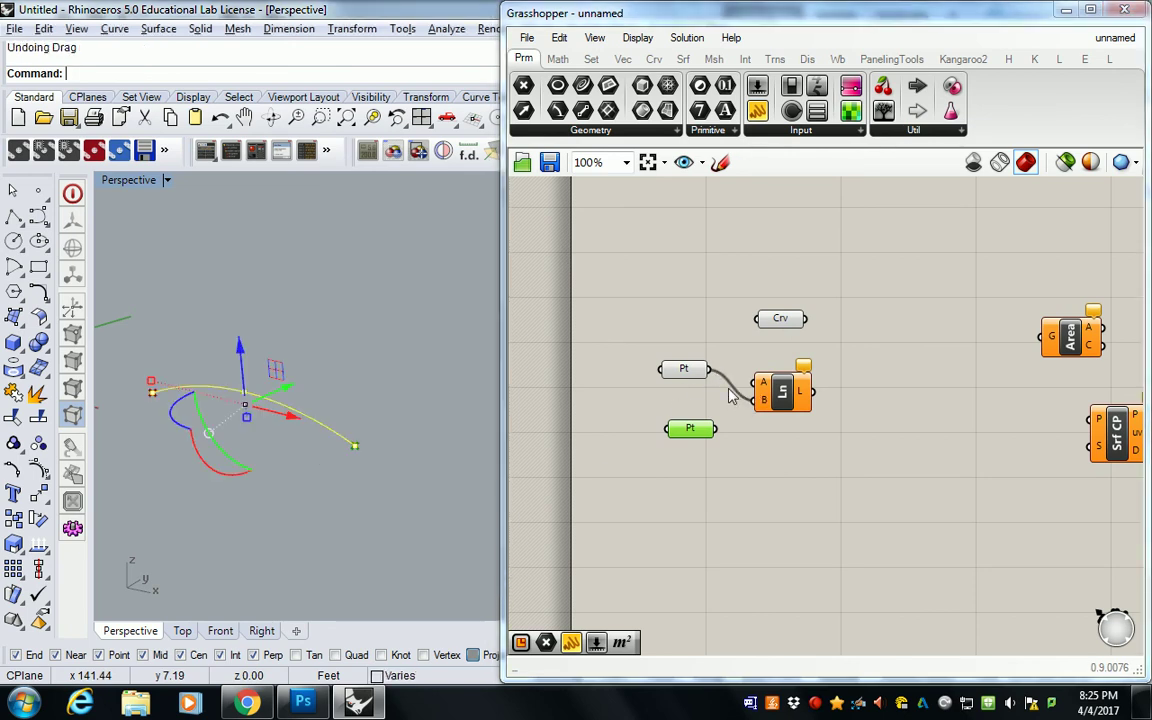
key("ctrl+y")
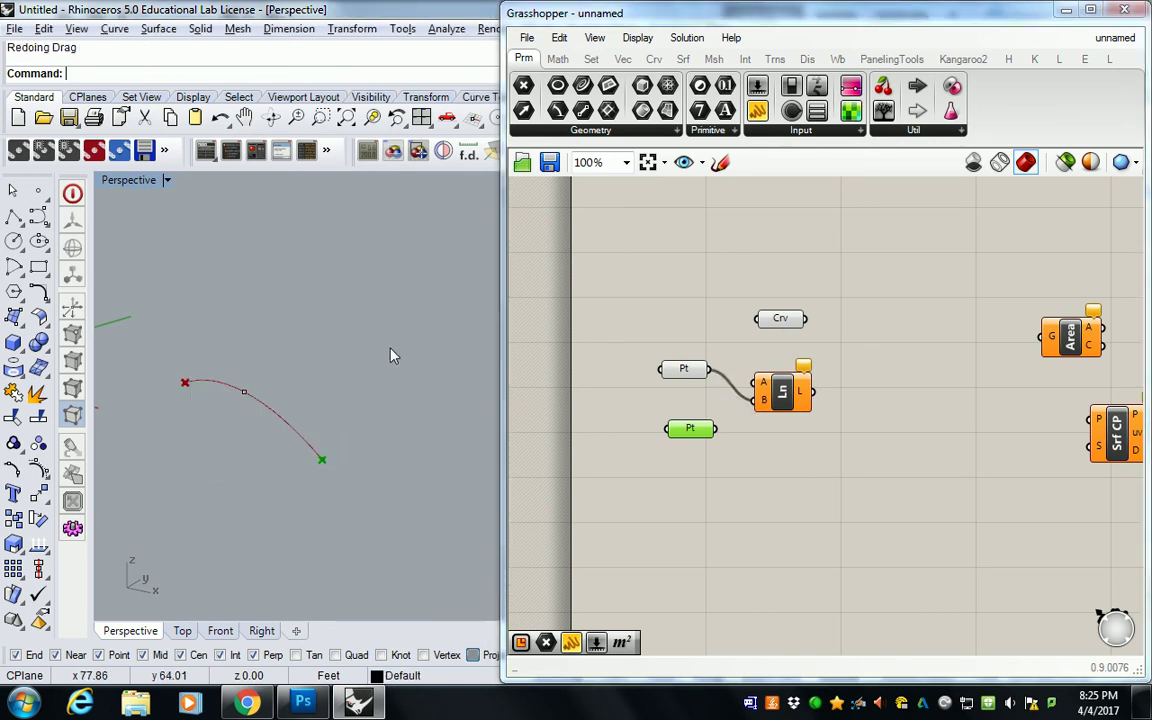
left_click(643, 406)
key("ctrl+z")
key("ctrl+z")
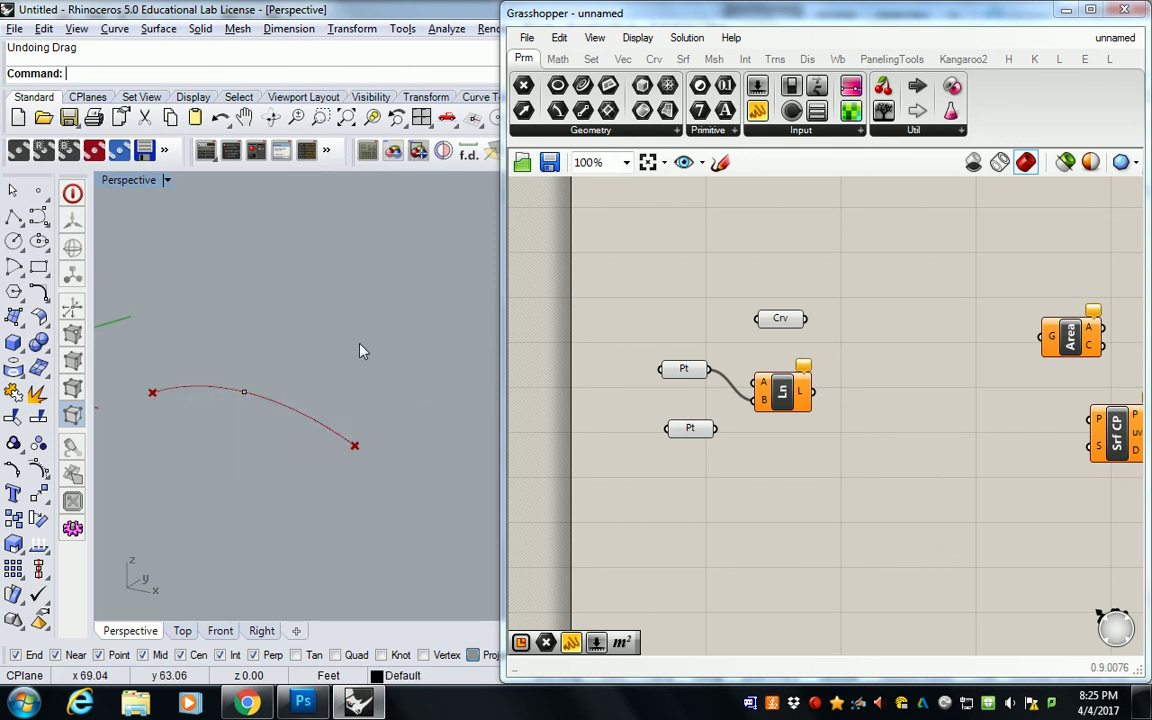
key("ctrl+y")
double_click(637, 433)
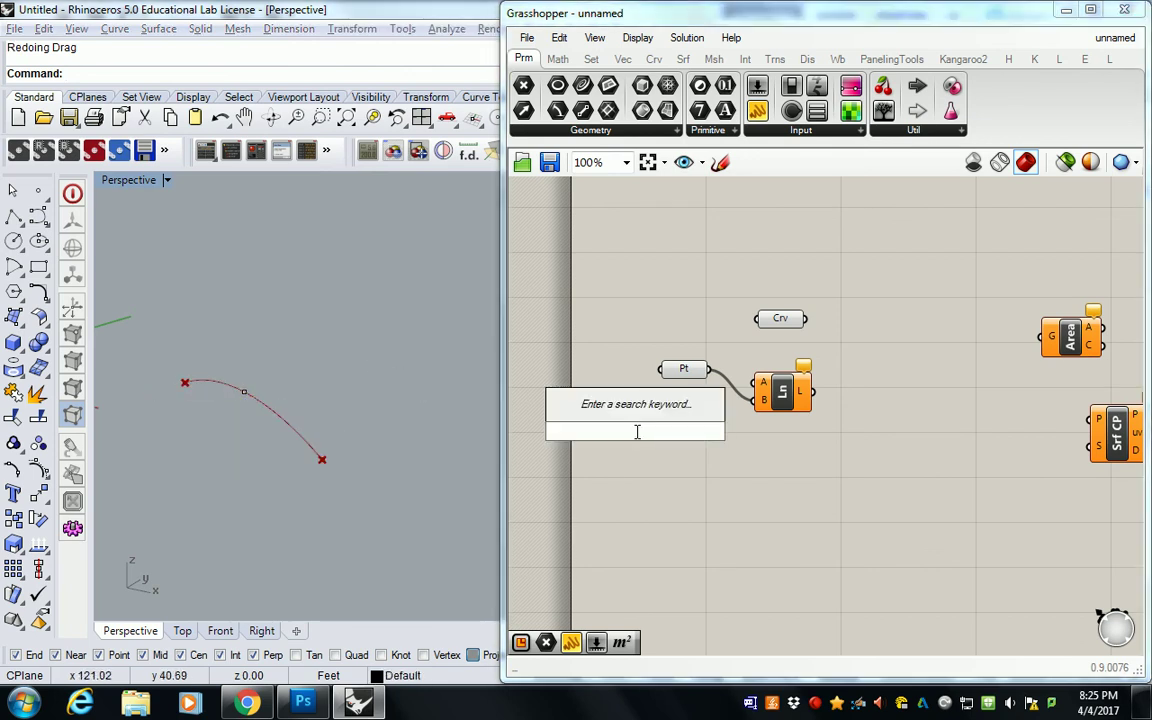
left_click(620, 347)
key("ctrl+z")
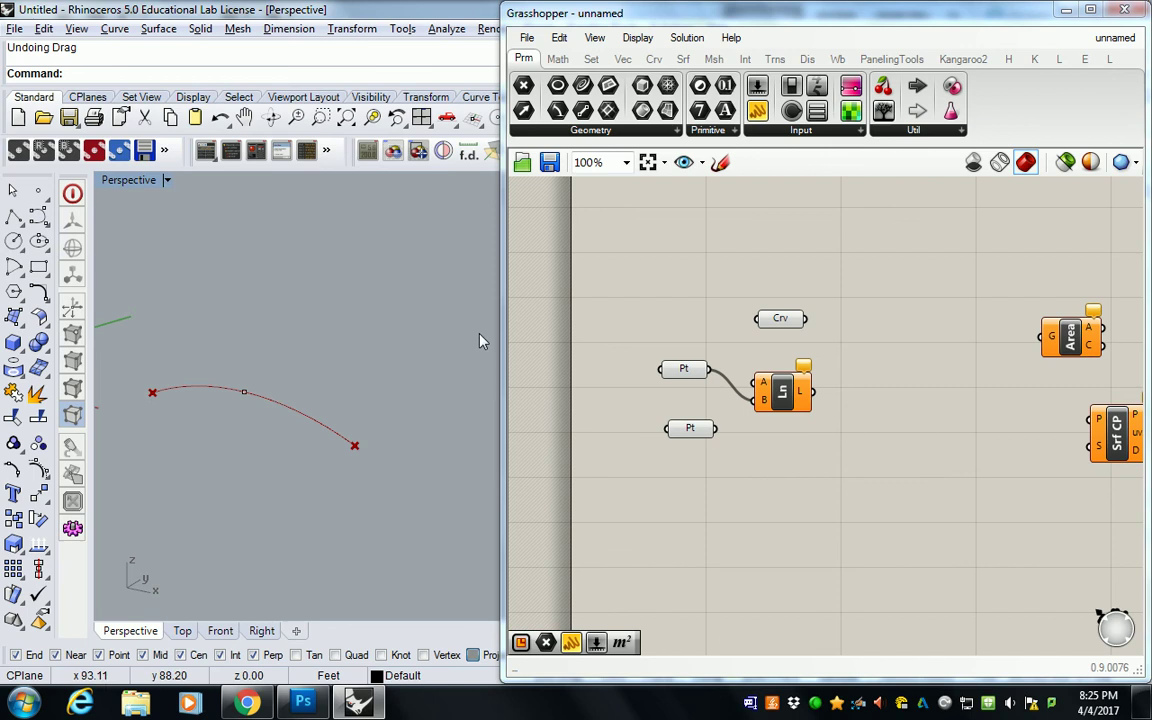
key("ctrl+y")
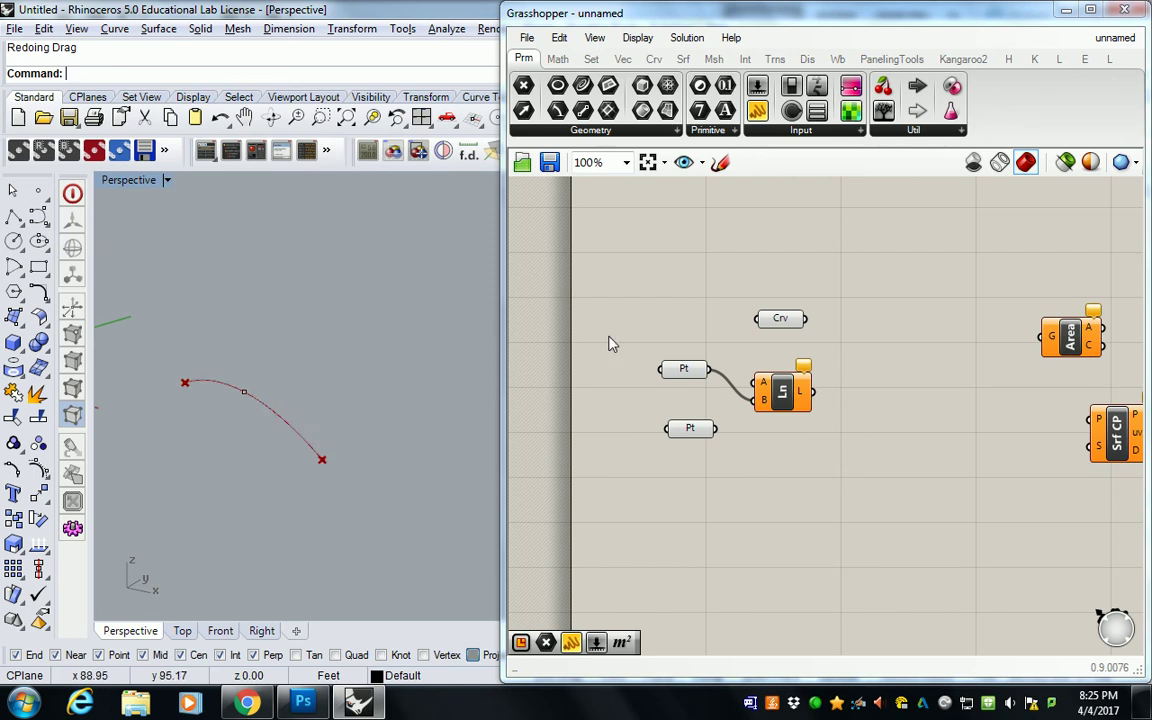
left_click(560, 38)
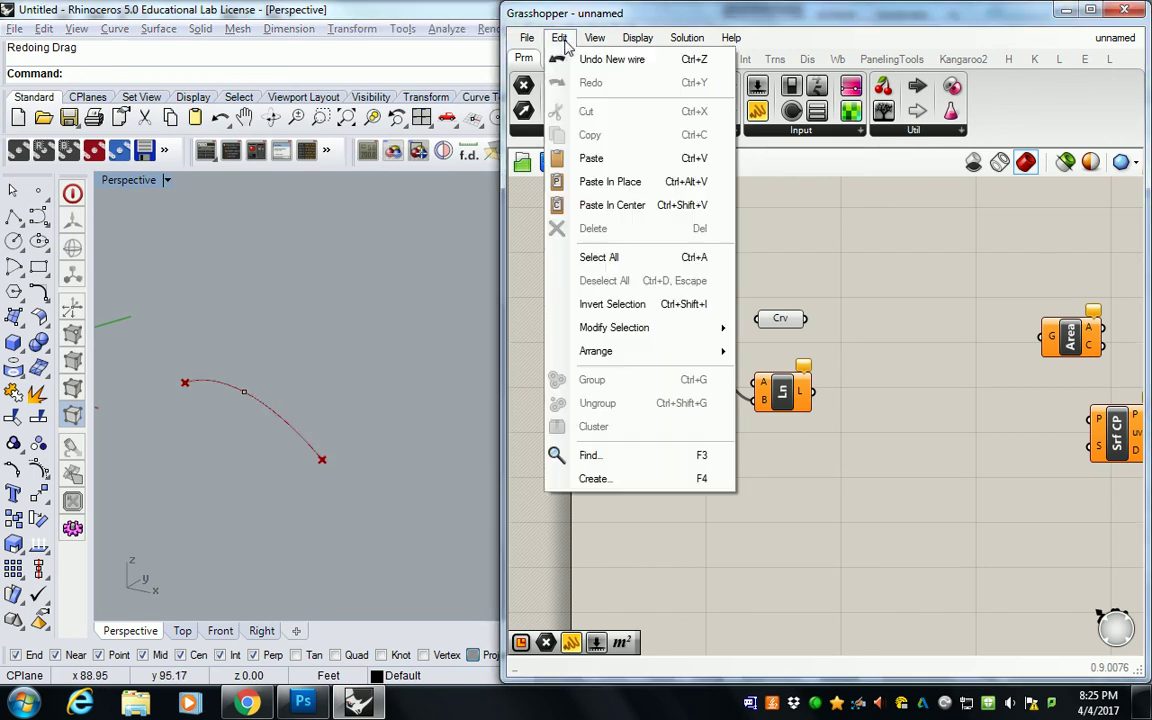
left_click(588, 58)
- Wire the upper Pt into Line input A and the lower Pt into input B
left_click_drag(710, 369, 756, 382)
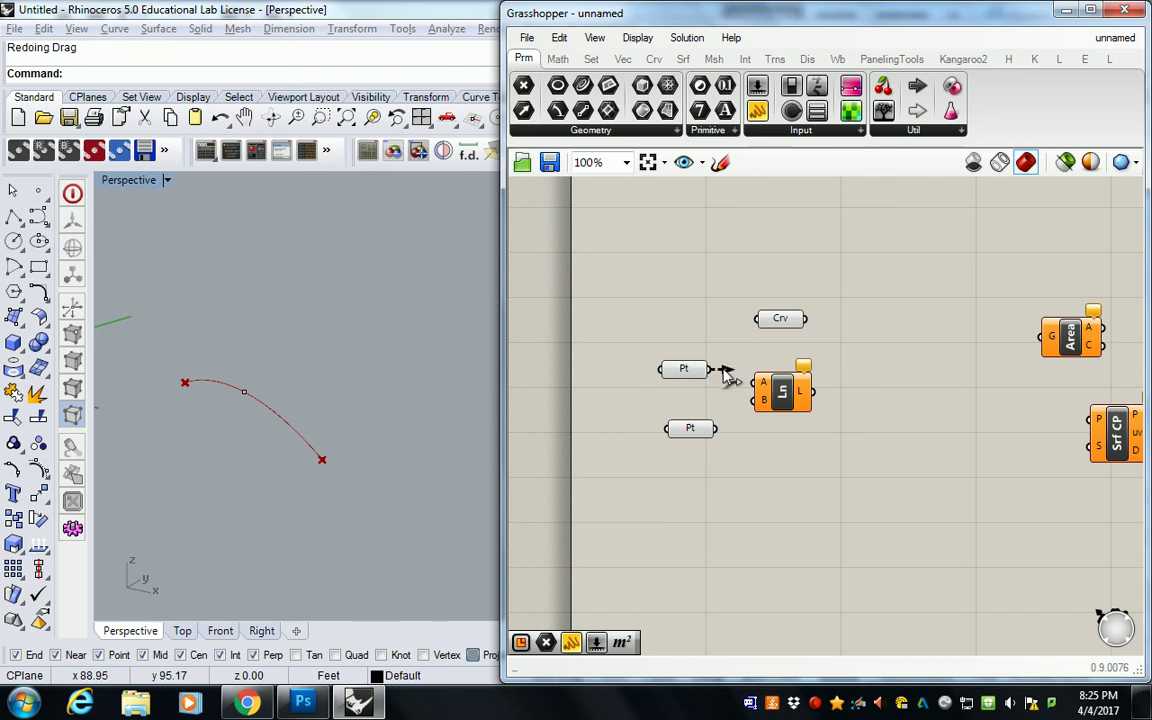
left_click_drag(716, 428, 756, 400)
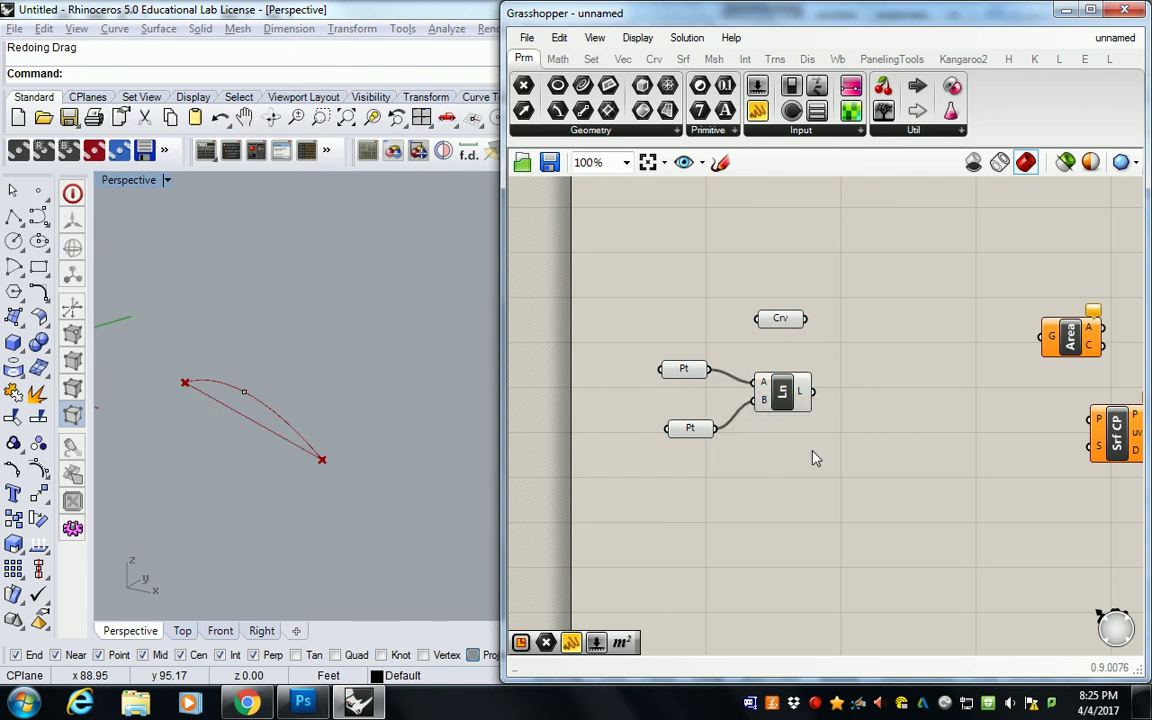
right_click_drag(847, 322, 778, 338)
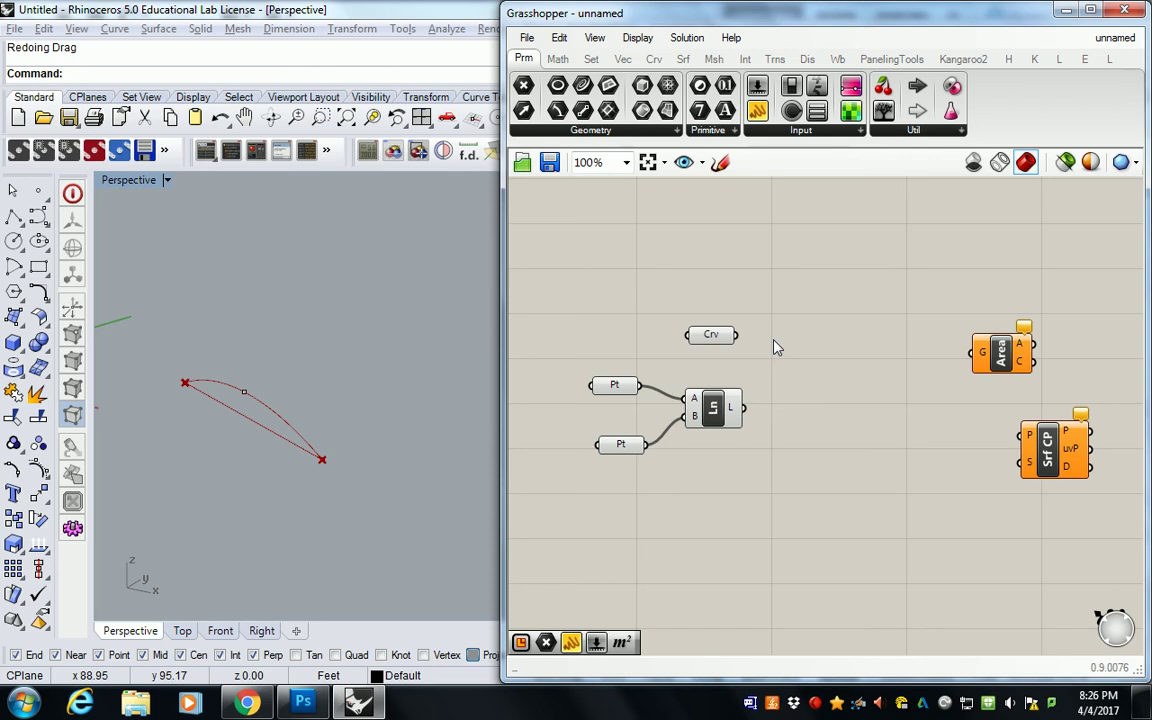
- Add a Loft component from the Surface Freeform panel to the canvas
left_click(683, 60)
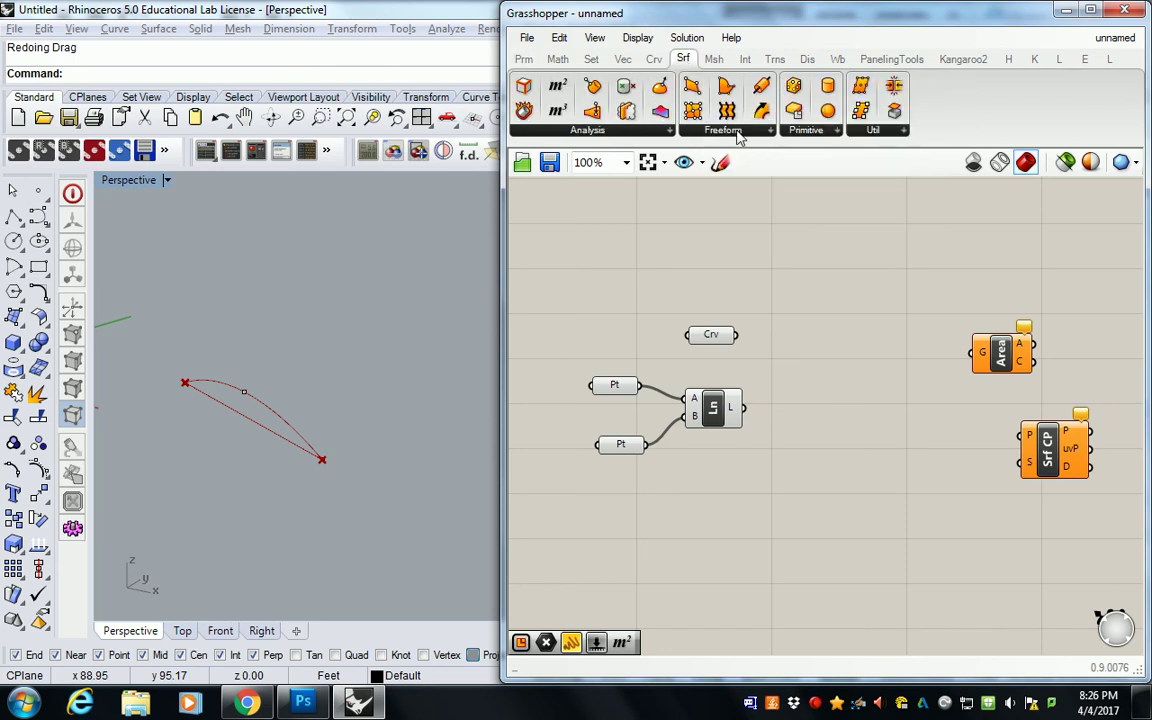
left_click(700, 130)
left_click(723, 221)
left_click(826, 270)
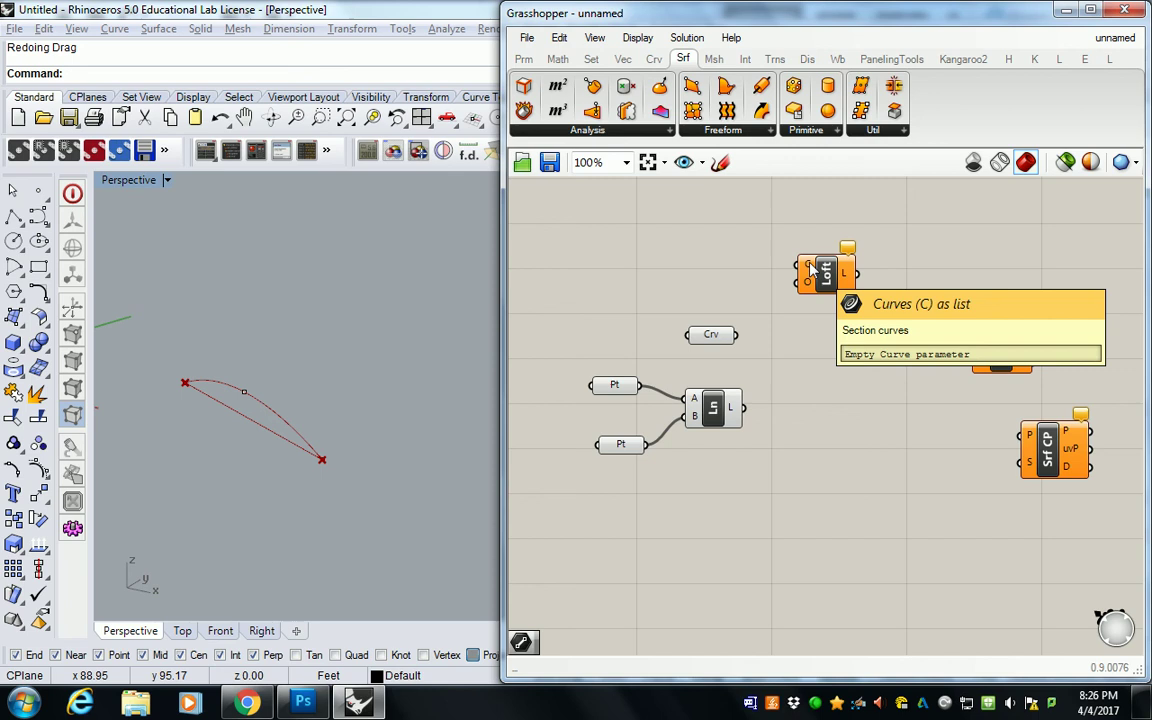
- Add a Ruled Surface below Loft, fed by the arc curve (A) and the line (B)
left_click(685, 130)
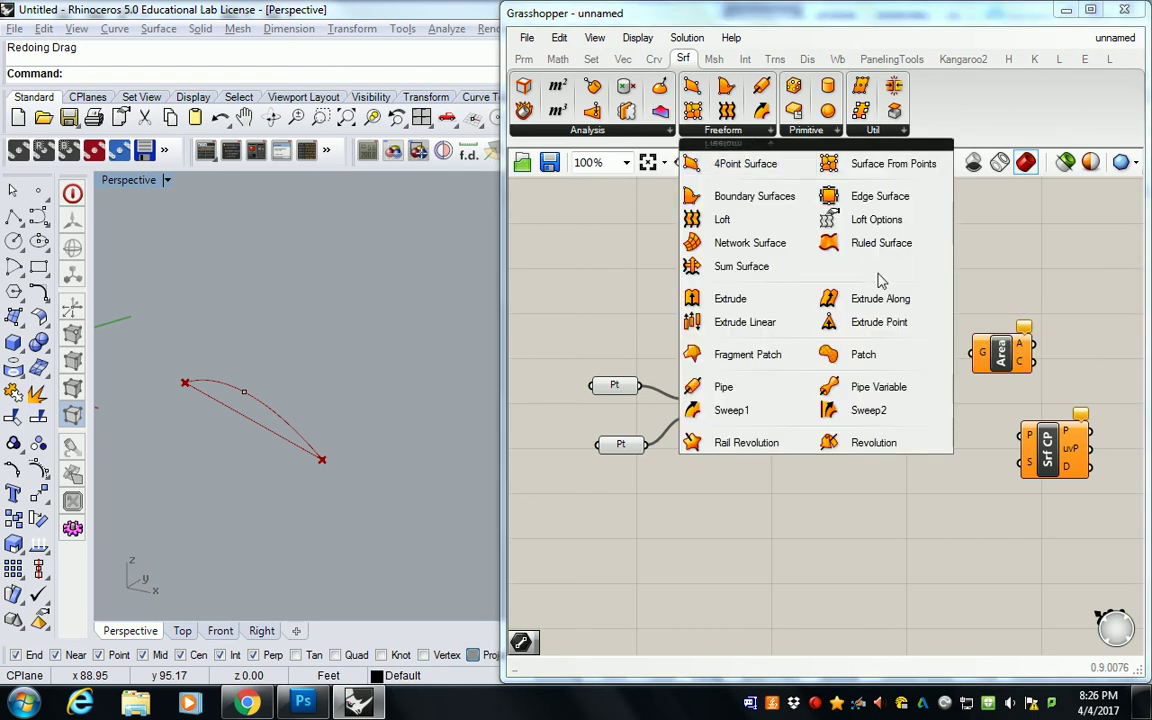
left_click_drag(878, 278, 828, 372)
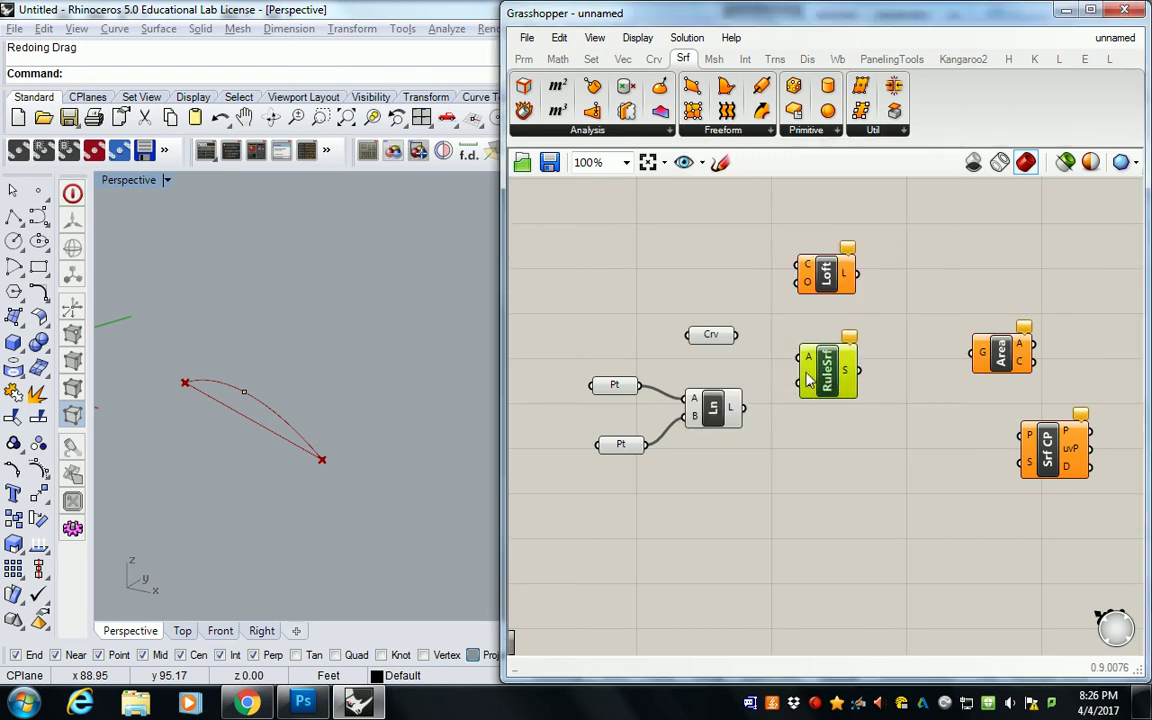
left_click(743, 350)
left_click_drag(738, 334, 800, 357)
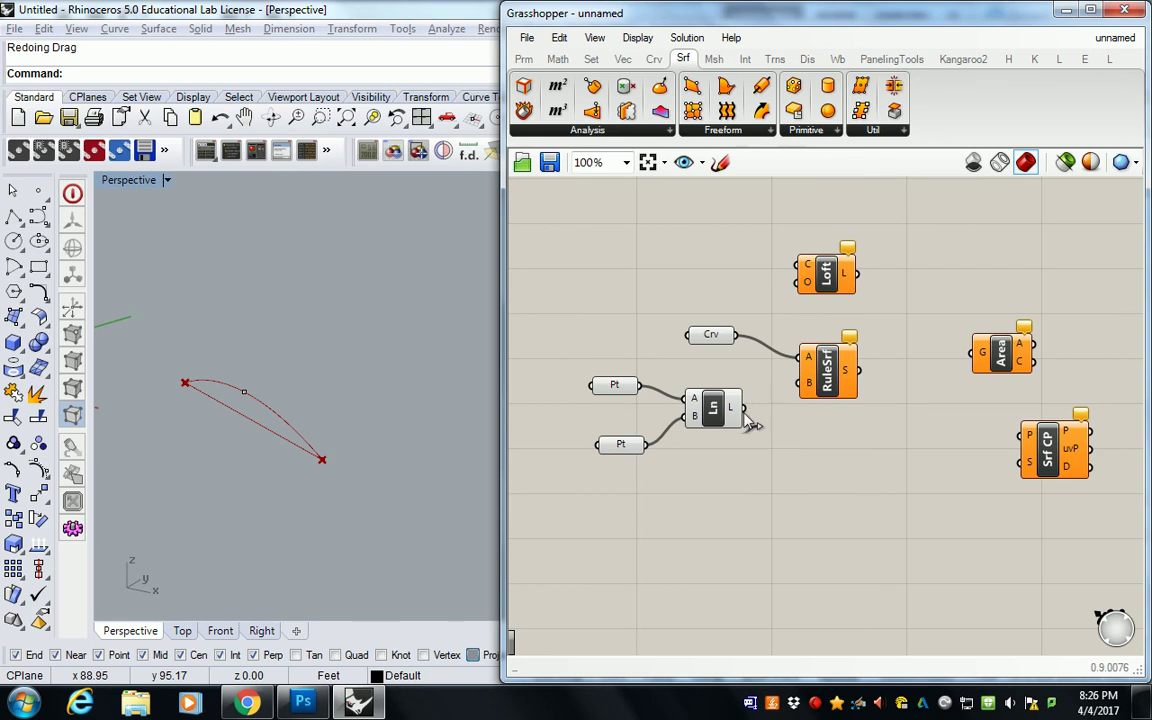
left_click_drag(742, 407, 808, 393)
left_click(818, 378)
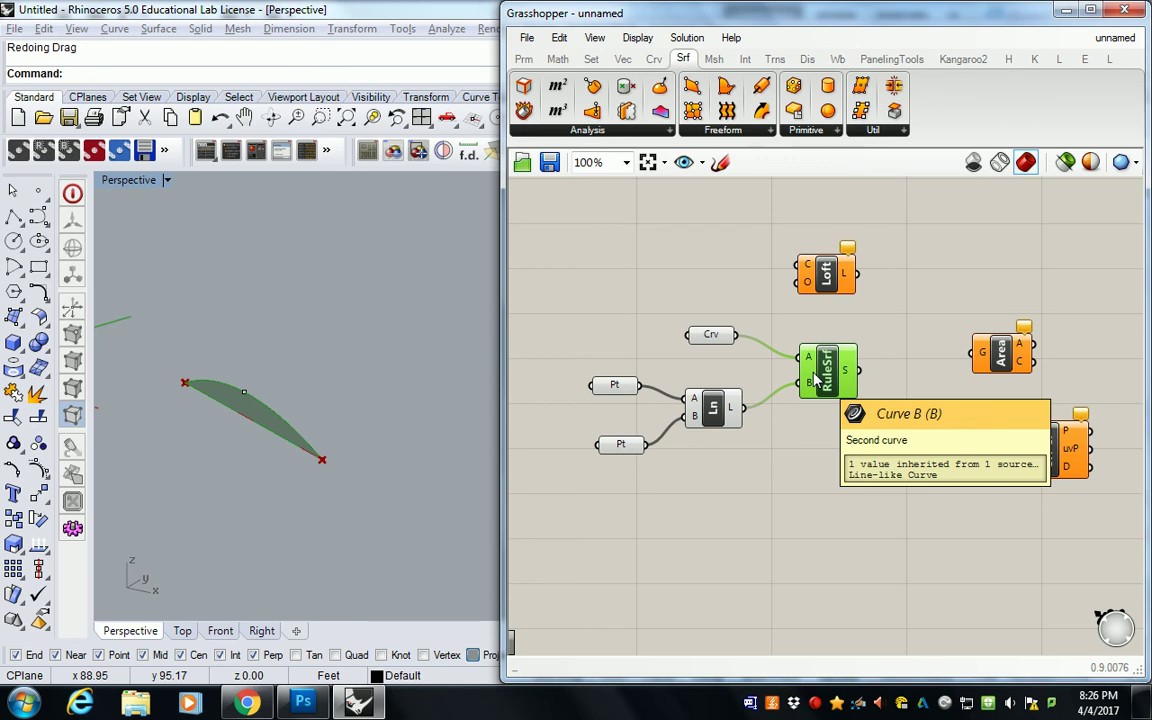
left_click(818, 329)
left_click(826, 272)
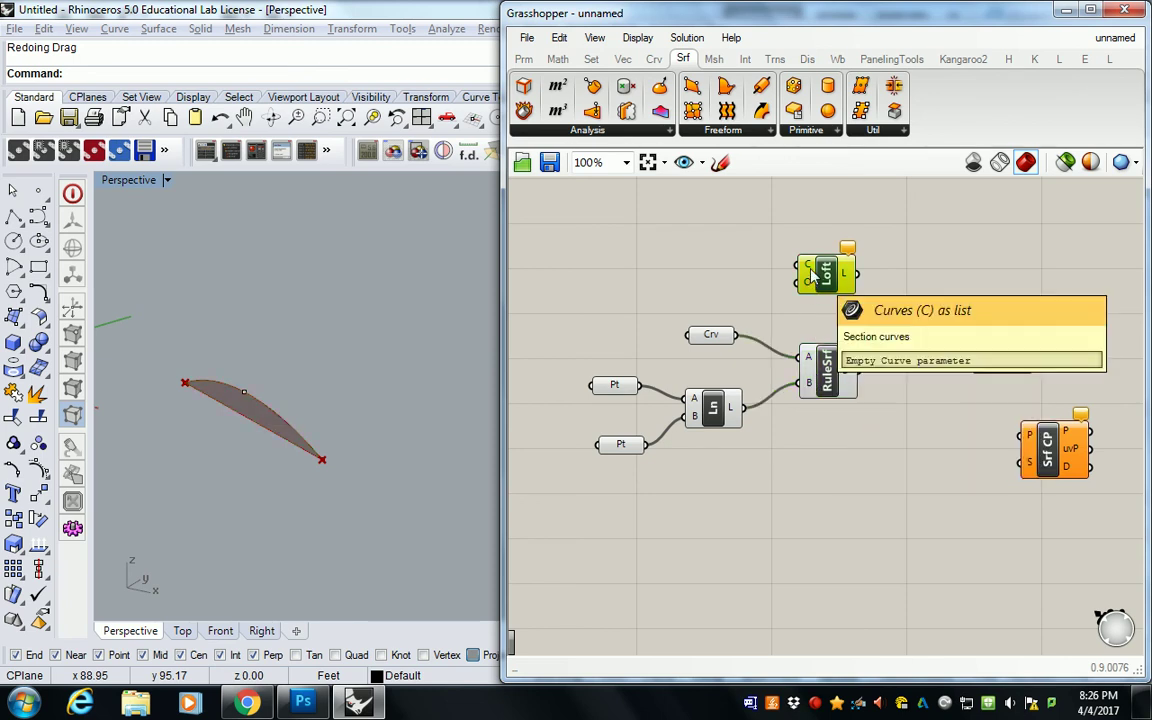
key("ctrl+z")
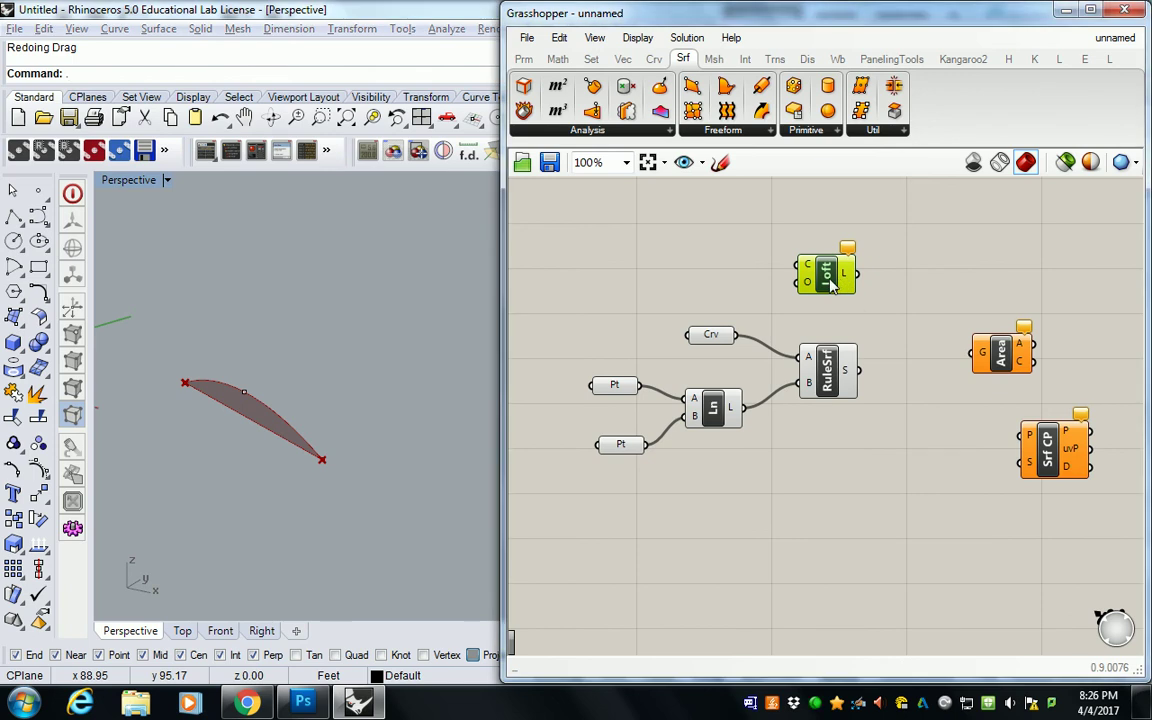
left_click_drag(926, 242, 795, 306)
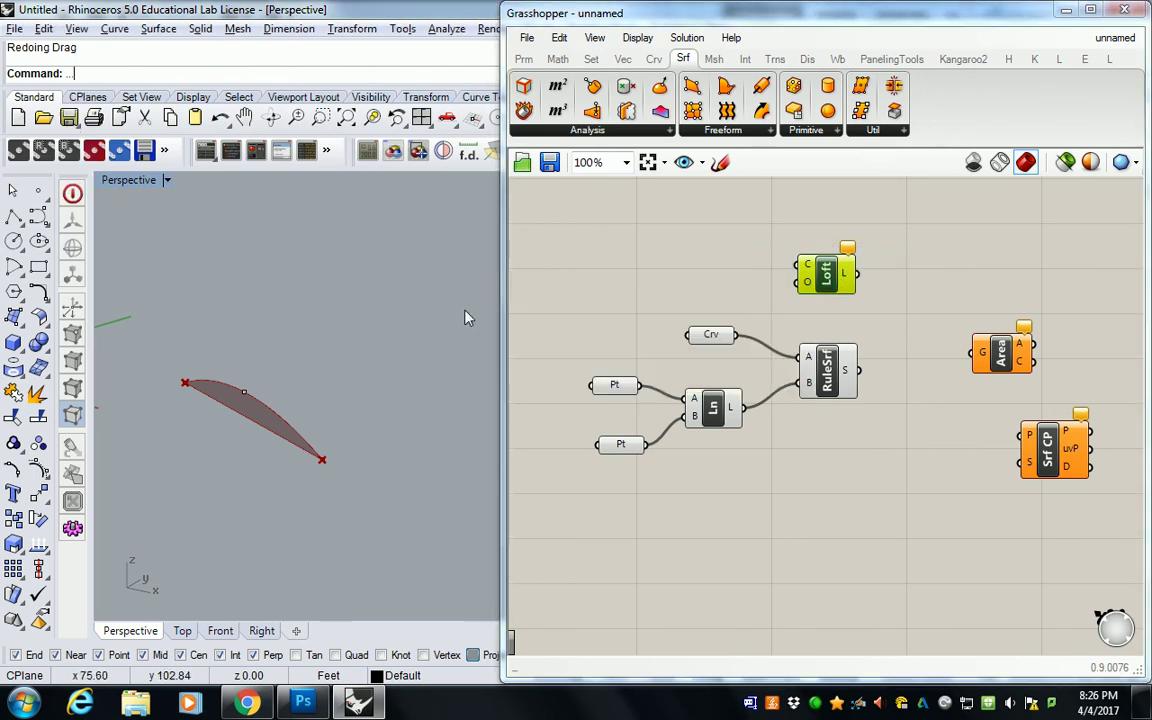
left_click(930, 256)
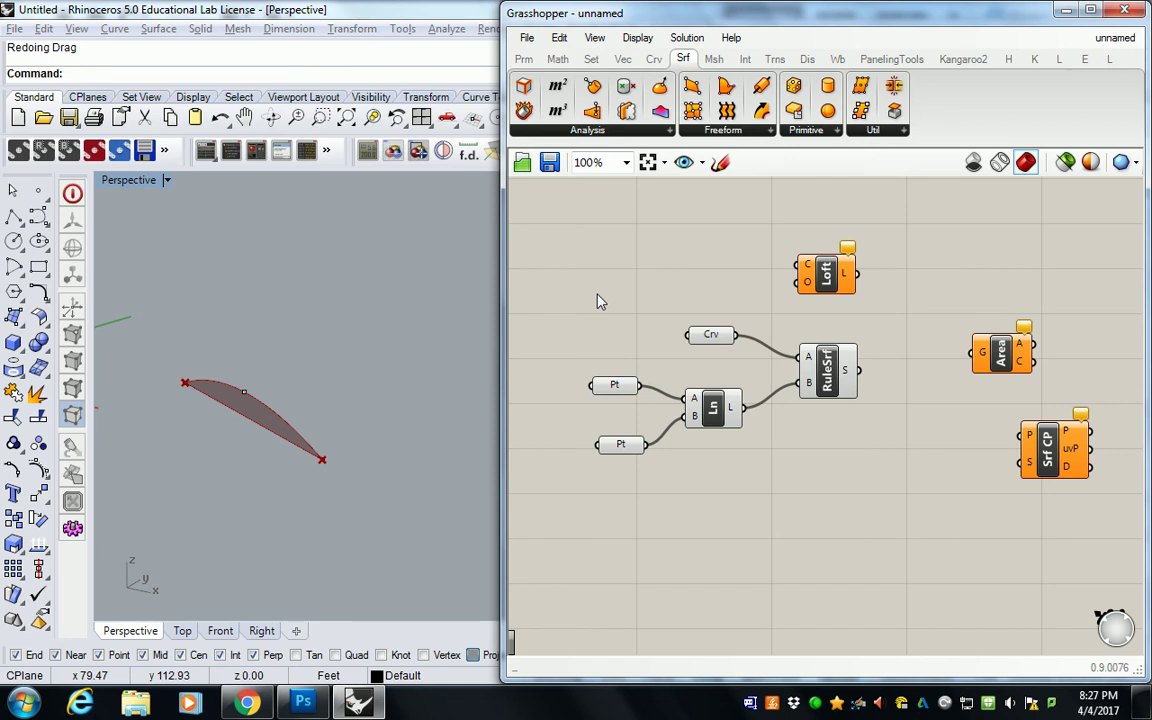
left_click_drag(903, 223, 753, 311)
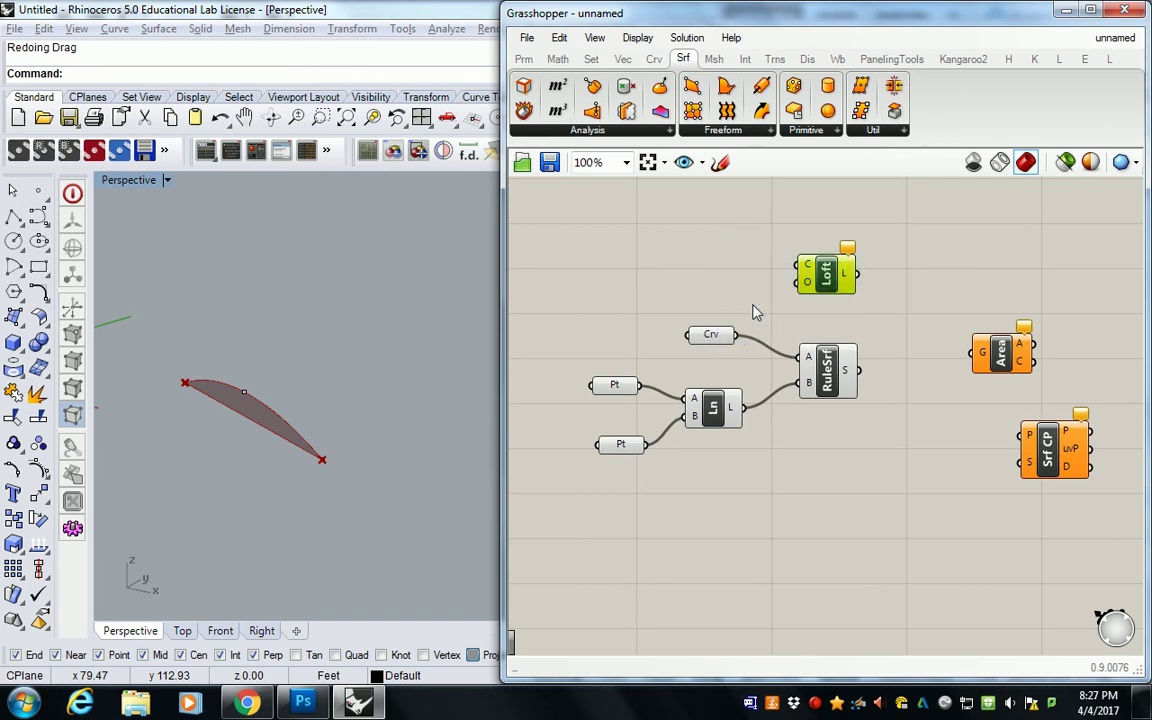
right_click_drag(885, 293, 806, 308)
right_click(754, 290)
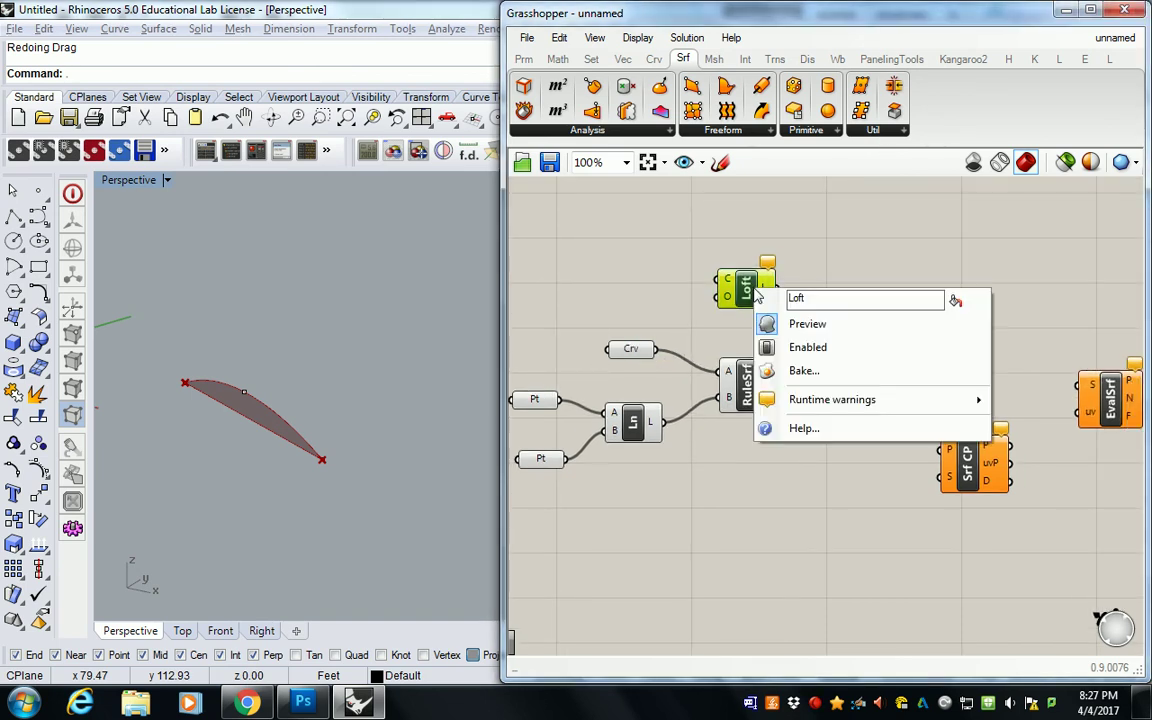
left_click(690, 262)
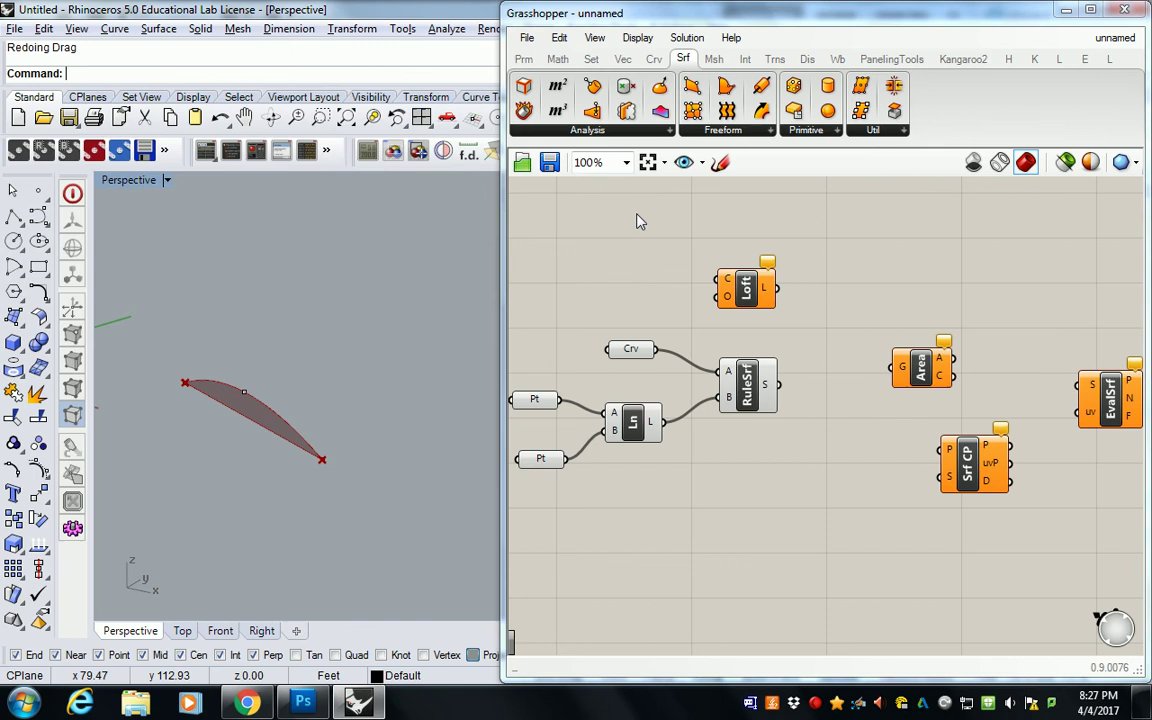
left_click(816, 703)
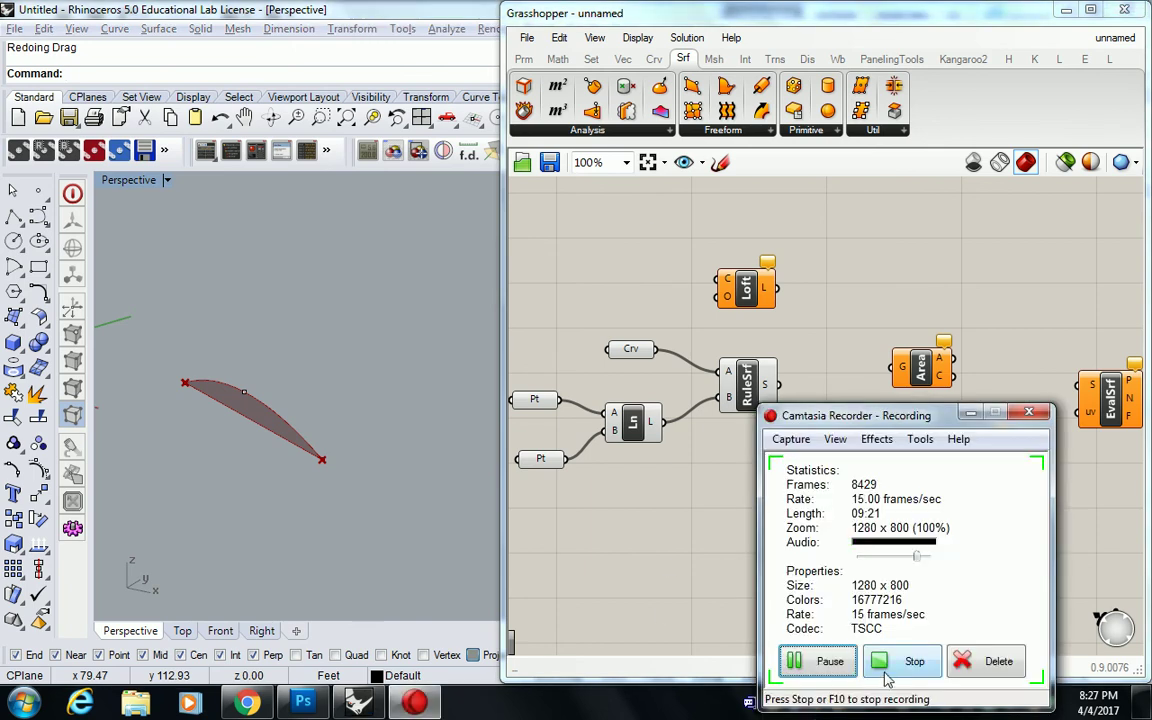